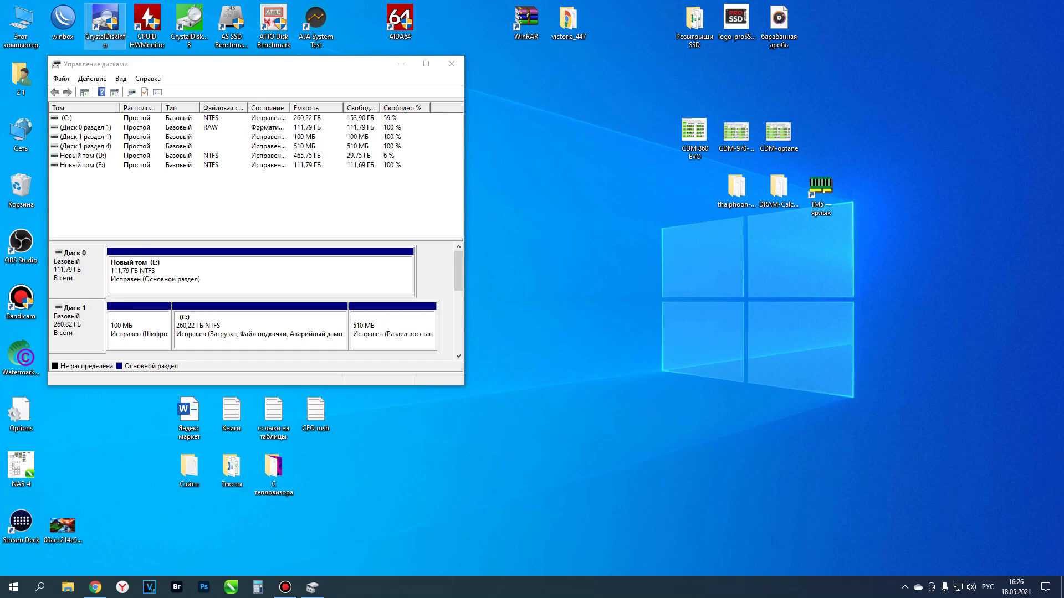
# Open CrystalDiskInfo, minimize Disk Management, and move the CrystalDiskInfo window clear of the desktop shortcuts.
pyautogui.doubleClick(105, 22)
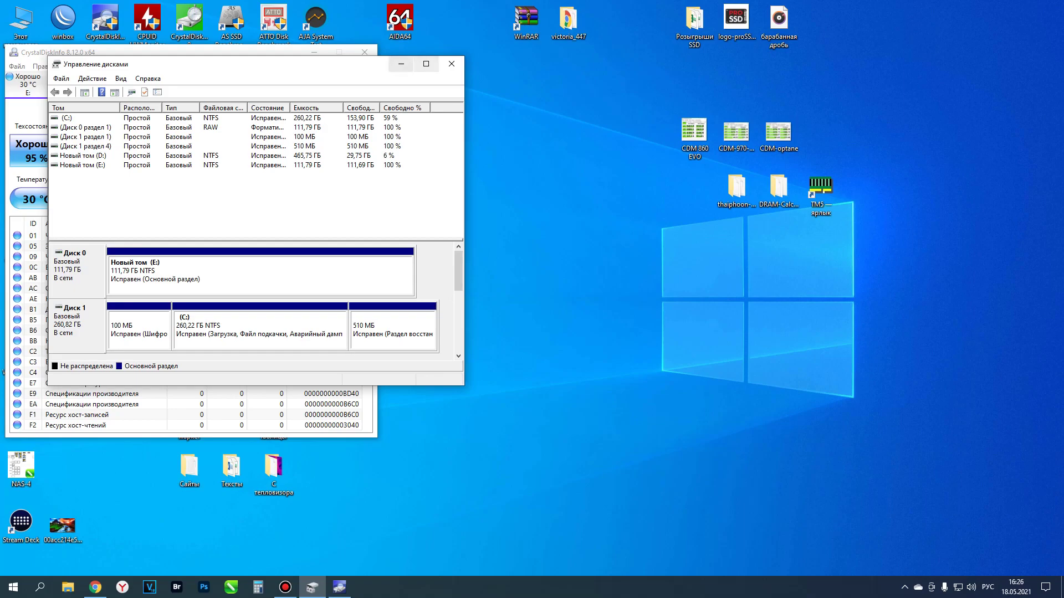
pyautogui.click(401, 64)
pyautogui.moveTo(241, 59); pyautogui.dragTo(283, 72)
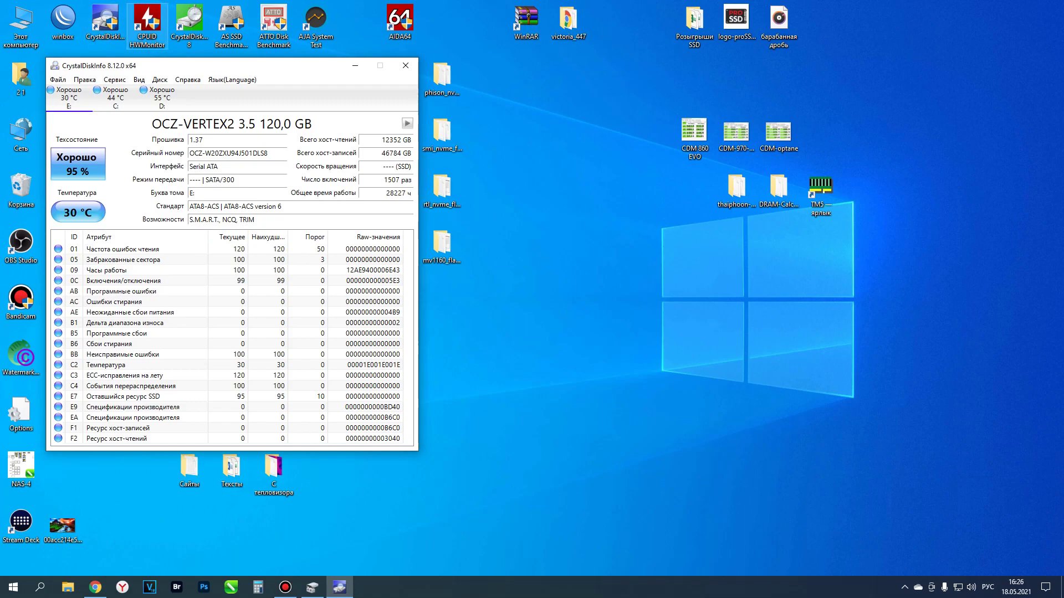
# Open HWMonitor, collapse every device except OCZ-VERTEX2 3.5, and place its window over the lower part of CrystalDiskInfo.
pyautogui.doubleClick(148, 26)
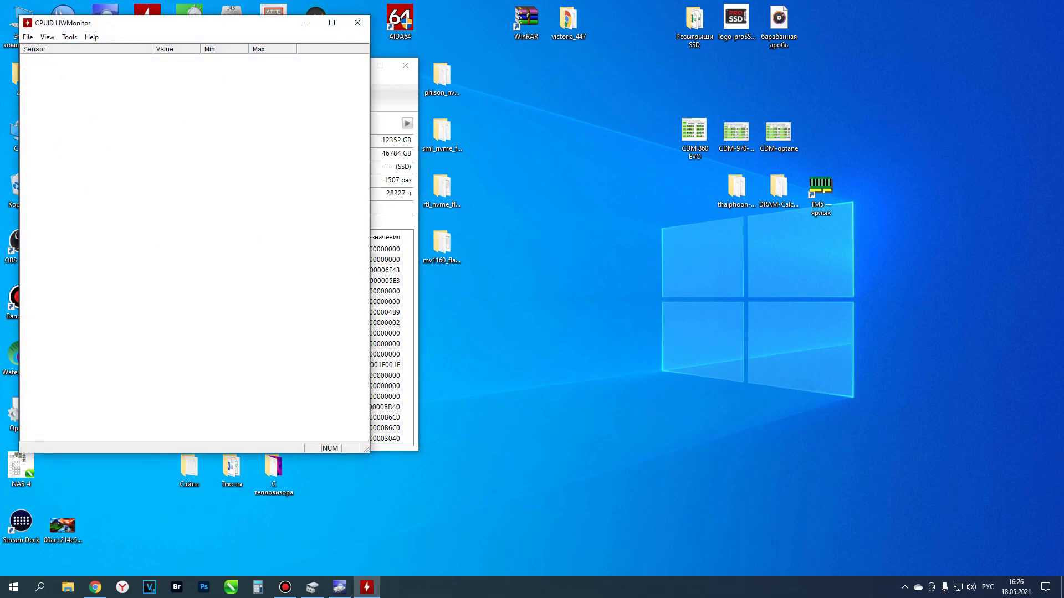
pyautogui.moveTo(221, 26); pyautogui.dragTo(267, 62)
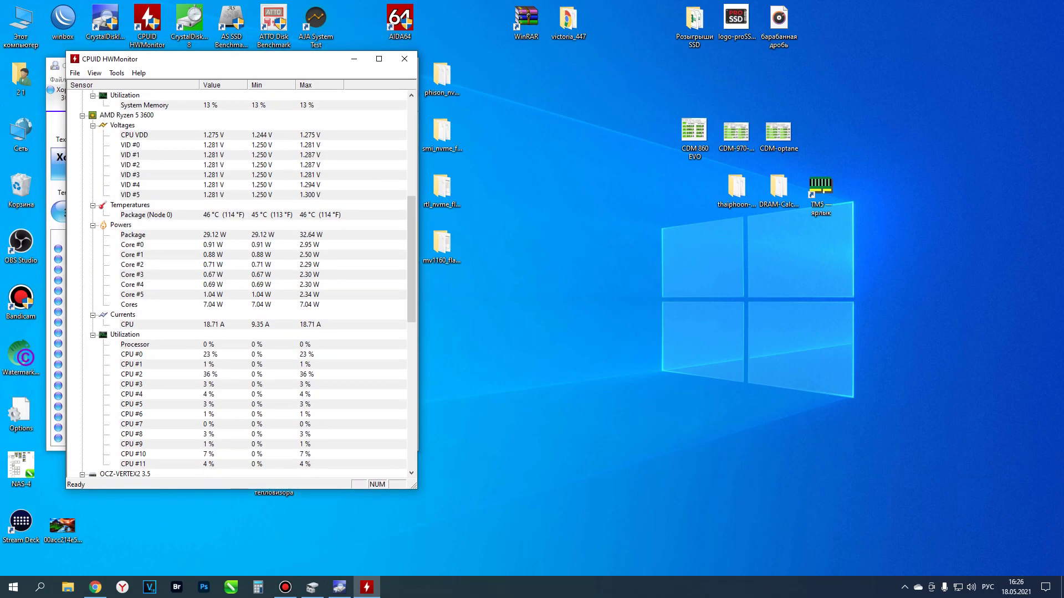
pyautogui.scroll(4, 255, 249)
pyautogui.scroll(6, 242, 283)
pyautogui.click(82, 105)
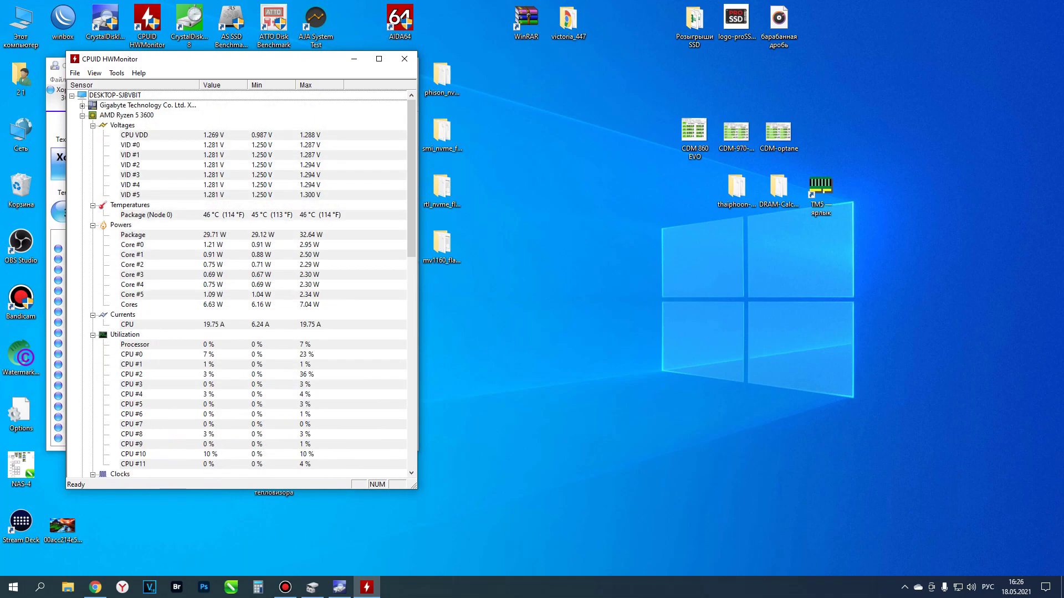
pyautogui.click(82, 116)
pyautogui.click(82, 174)
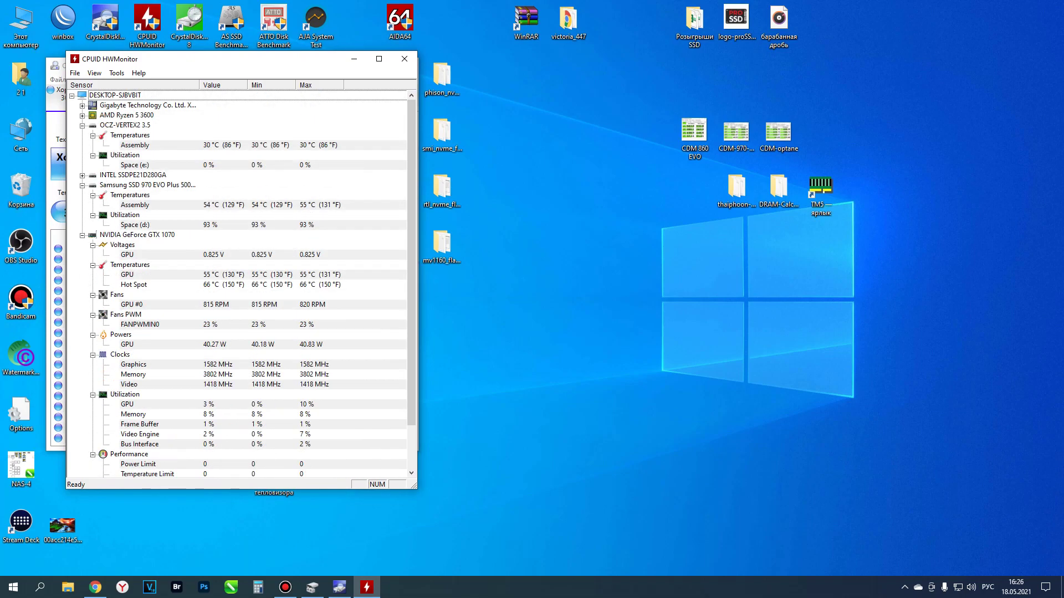
pyautogui.click(82, 184)
pyautogui.click(82, 194)
pyautogui.moveTo(222, 64); pyautogui.dragTo(213, 438)
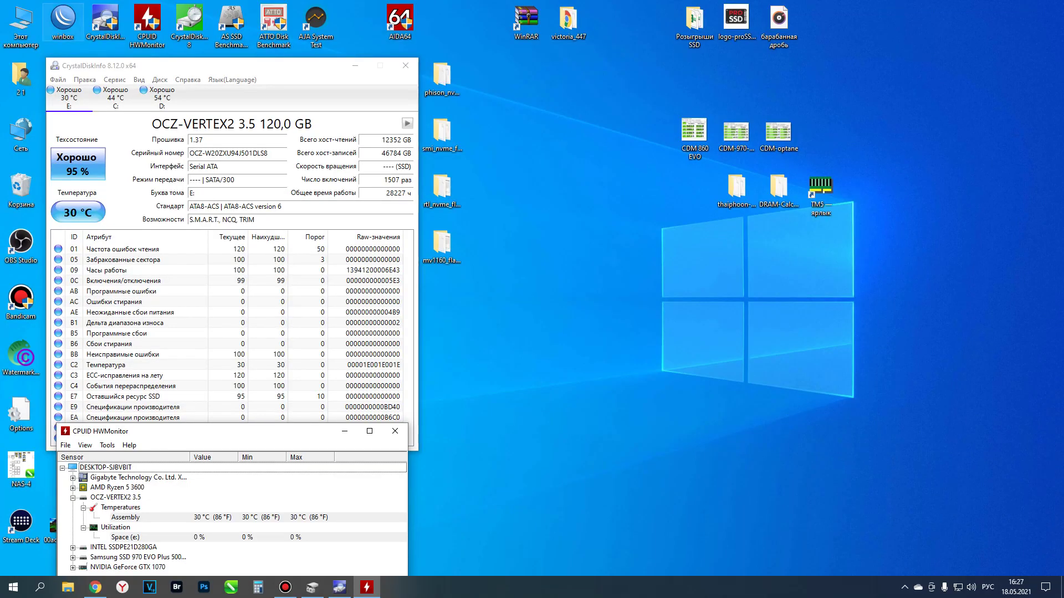
# Open CrystalDiskMark and place its window beside CrystalDiskInfo.
pyautogui.doubleClick(189, 23)
pyautogui.moveTo(548, 197); pyautogui.dragTo(580, 67)
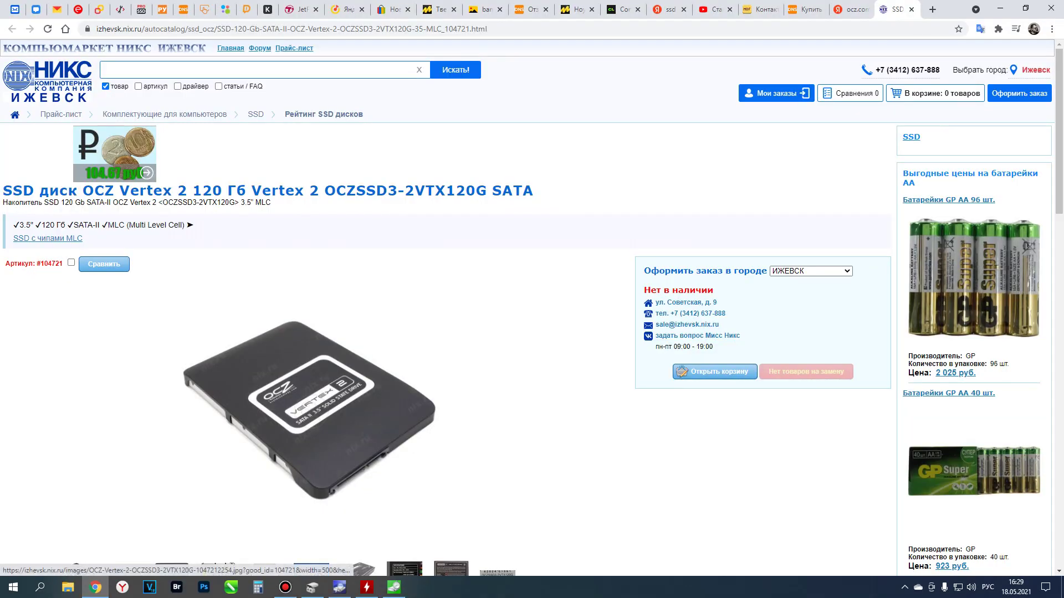
# Examine the OCZ Vertex 2 120 GB specifications on the store page, including read, write and sustained speeds, controller and flash type.
pyautogui.scroll(-9, 177, 230)
pyautogui.scroll(-1, 532, 341)
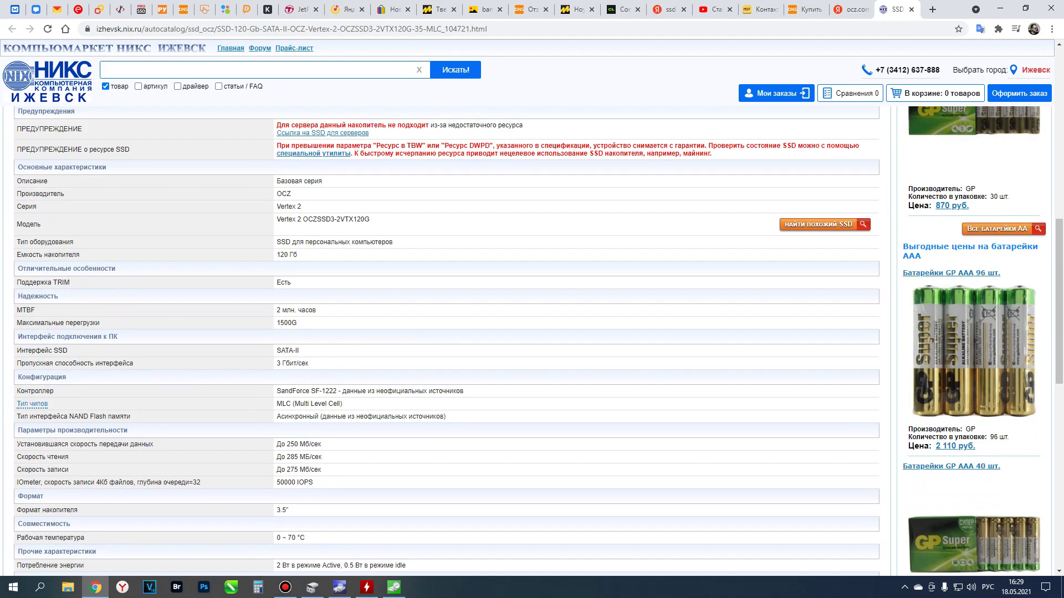
pyautogui.doubleClick(293, 457)
pyautogui.doubleClick(292, 470)
pyautogui.doubleClick(293, 444)
pyautogui.moveTo(276, 391); pyautogui.dragTo(336, 391)
pyautogui.doubleClick(284, 403)
pyautogui.scroll(-2, 446, 344)
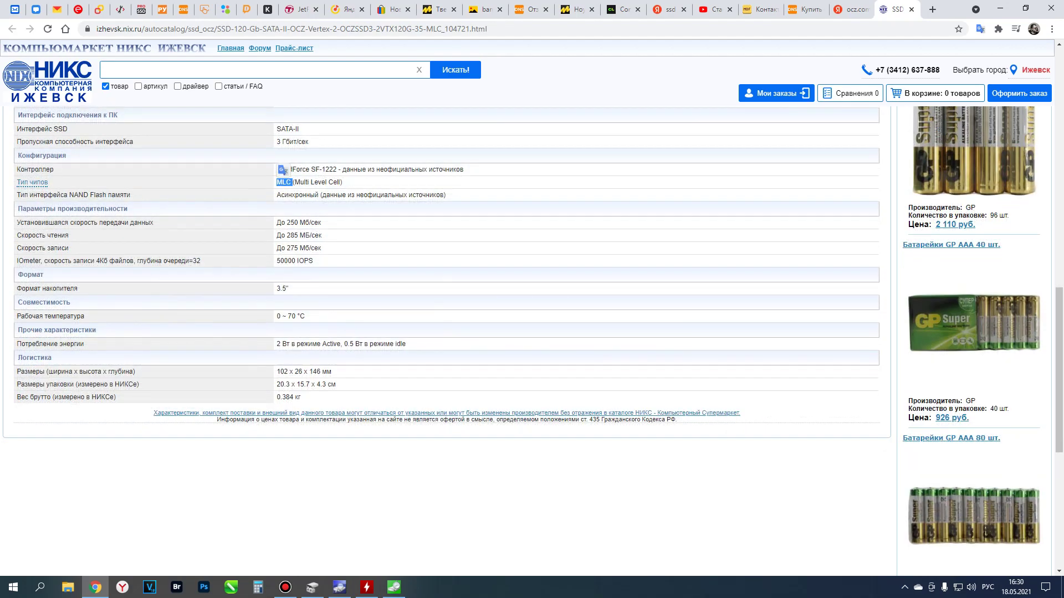
pyautogui.scroll(3, 446, 344)
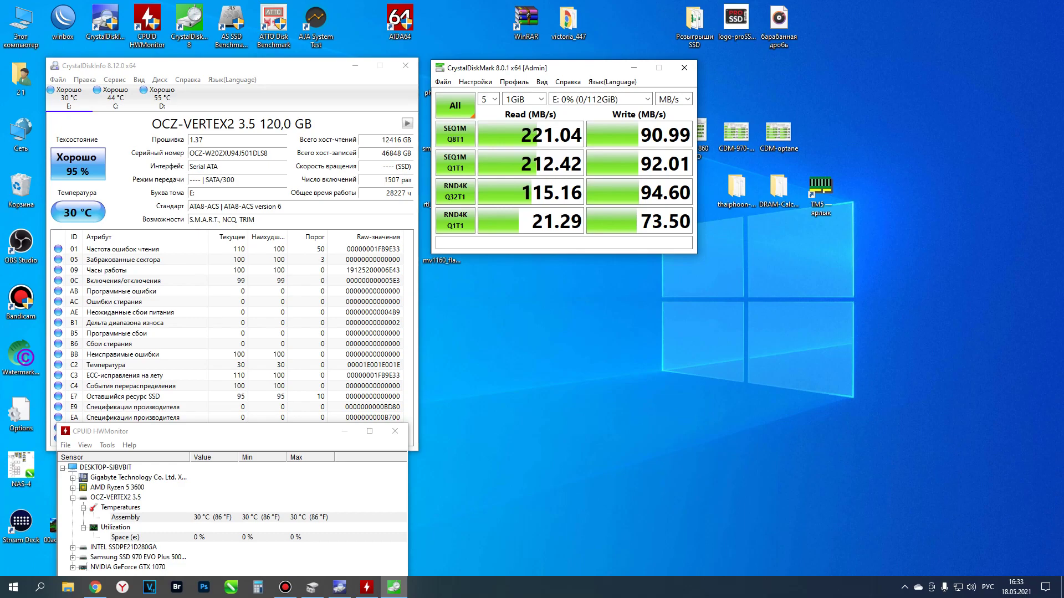
# Open AS SSD Benchmark for the OCZ-VERTEX2 drive and run ATTO Disk Benchmark on volume E:.
pyautogui.doubleClick(231, 25)
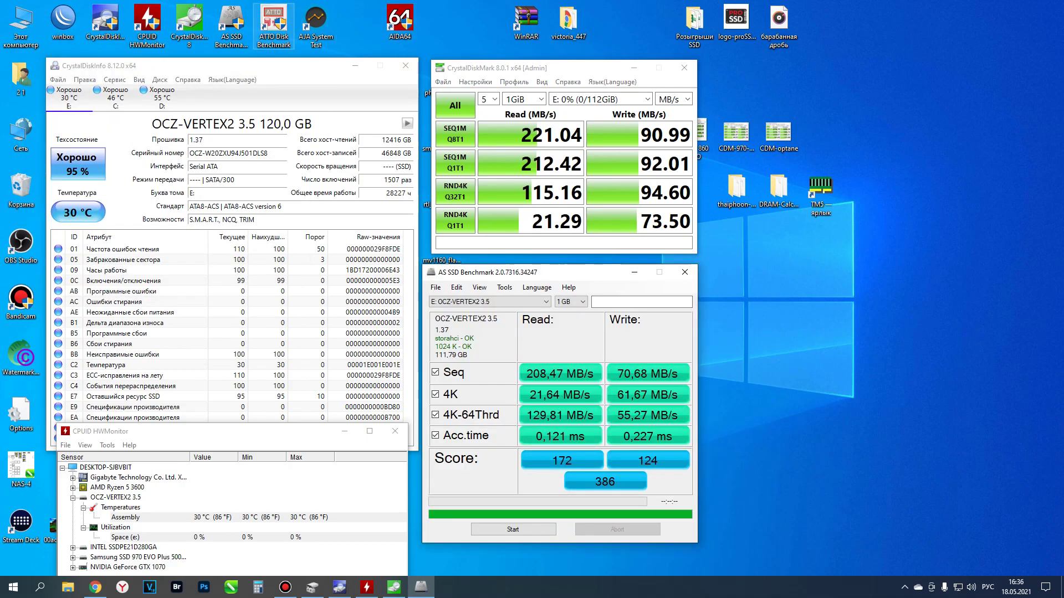
pyautogui.doubleClick(273, 25)
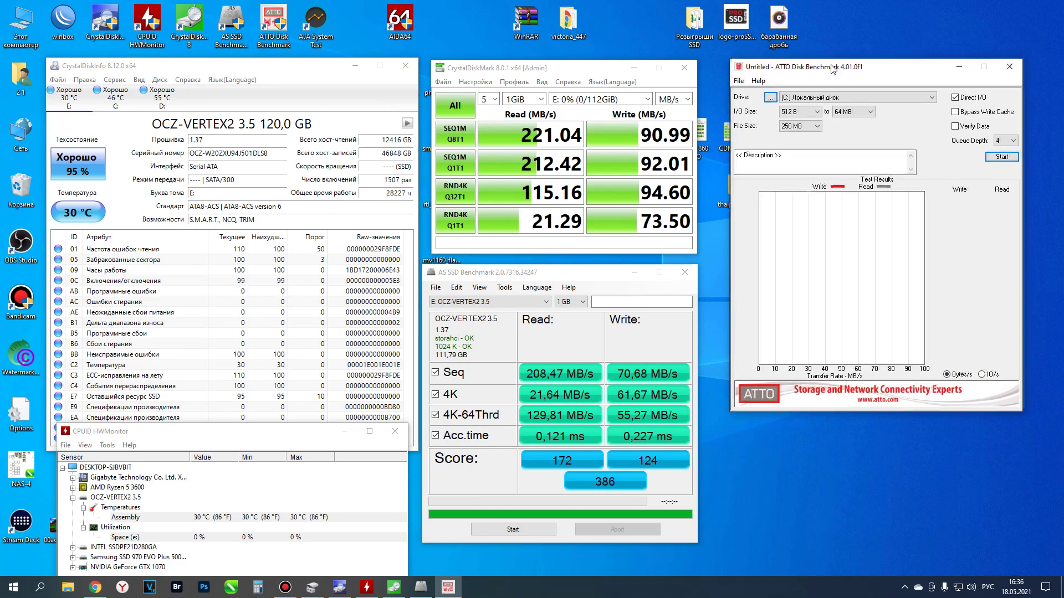
pyautogui.click(808, 98)
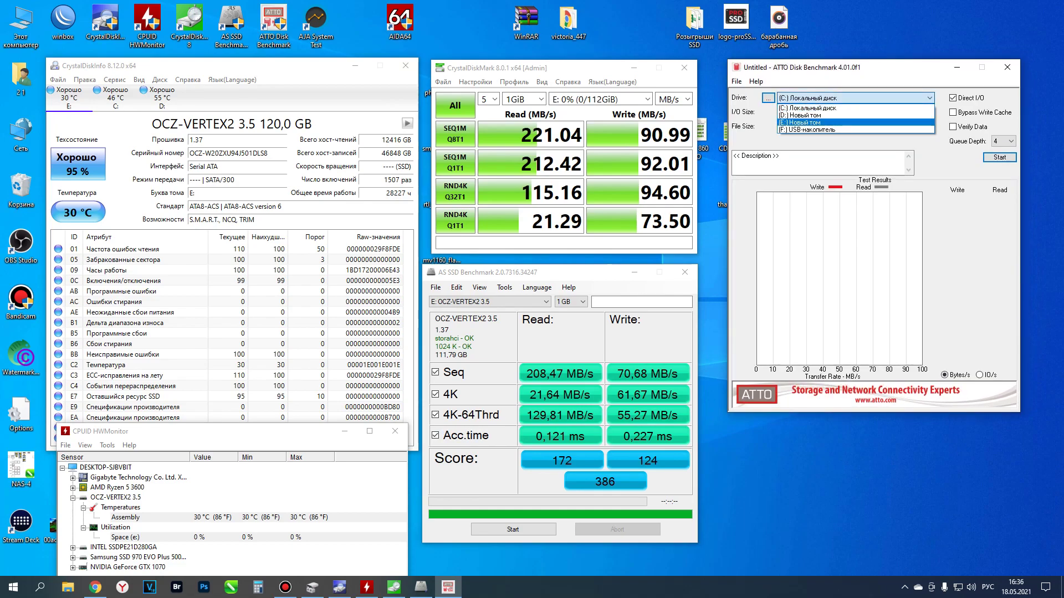
pyautogui.click(802, 122)
pyautogui.press('Return')
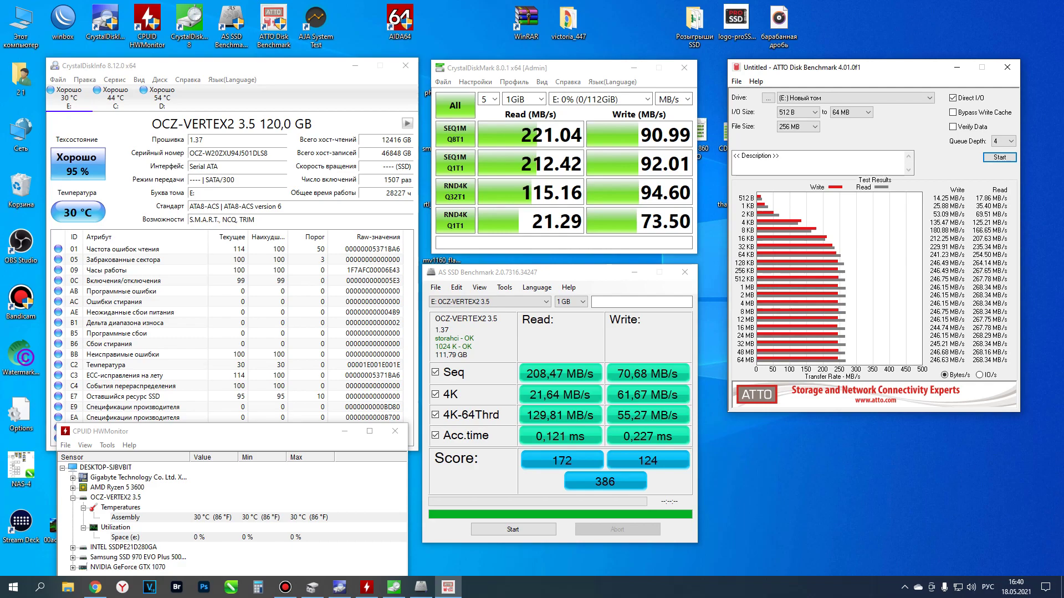
# Run AJA System Test on volume E: with a 1 GB test file, and close the program.
pyautogui.doubleClick(316, 22)
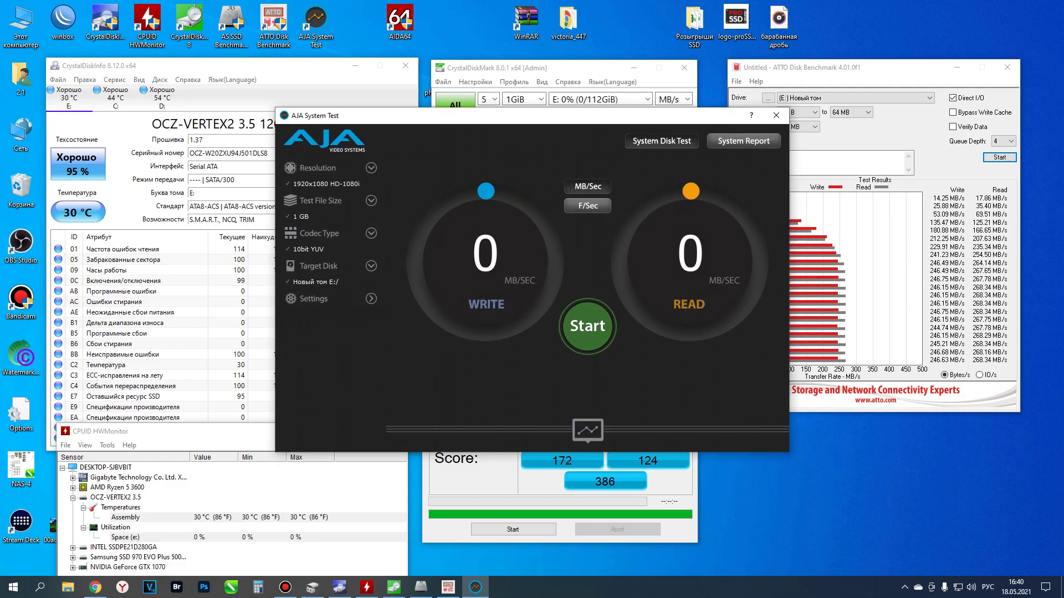
pyautogui.click(588, 327)
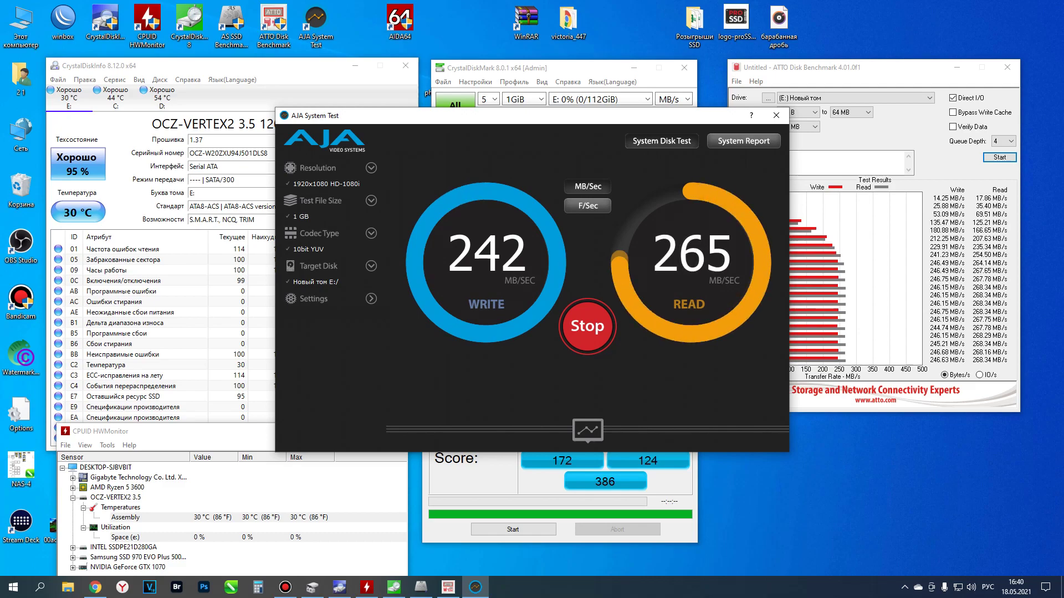
pyautogui.click(776, 116)
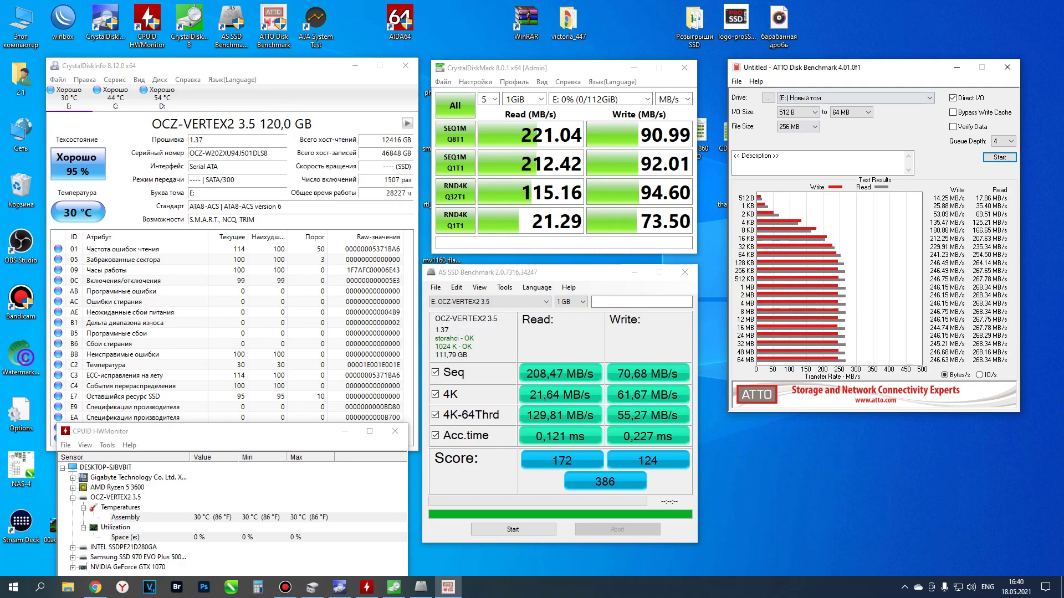
# Clear the other benchmark windows and run all tests in a second CrystalDiskMark on E: beside the first, closing it when done.
pyautogui.click(957, 67)
pyautogui.click(635, 272)
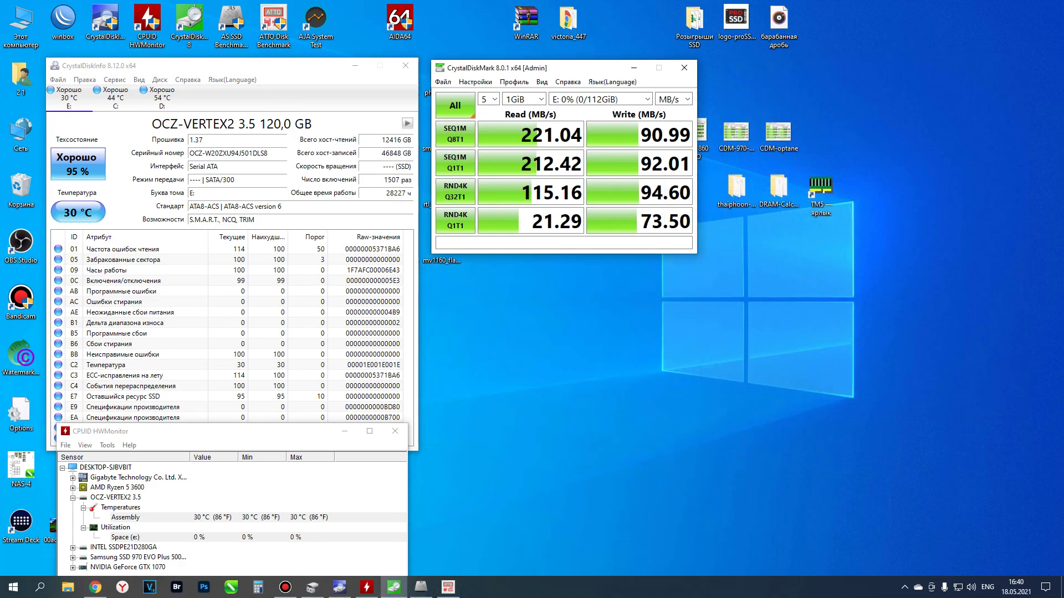
pyautogui.doubleClick(189, 23)
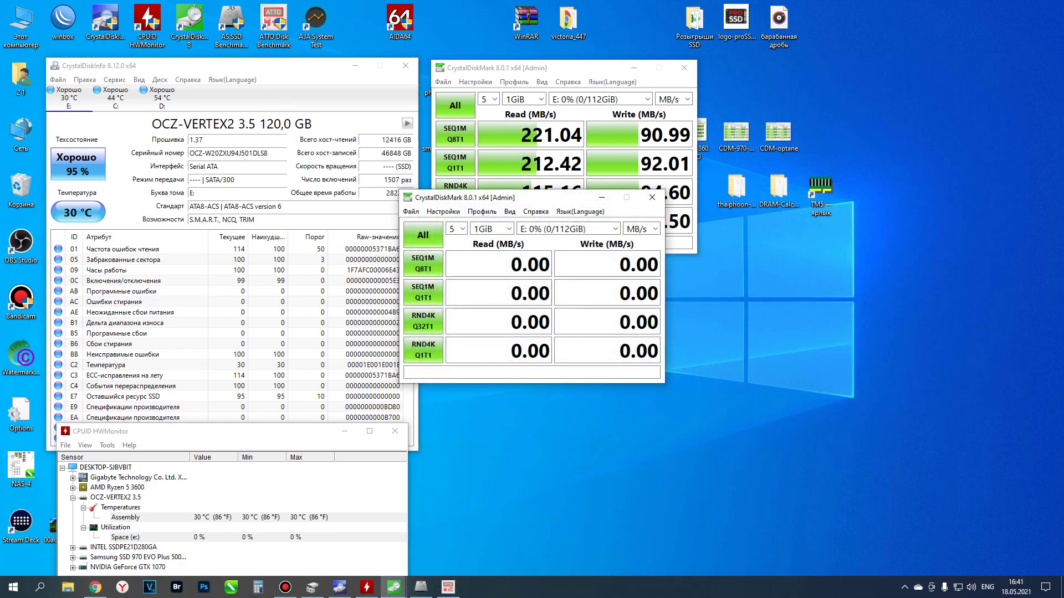
pyautogui.moveTo(535, 203); pyautogui.dragTo(867, 72)
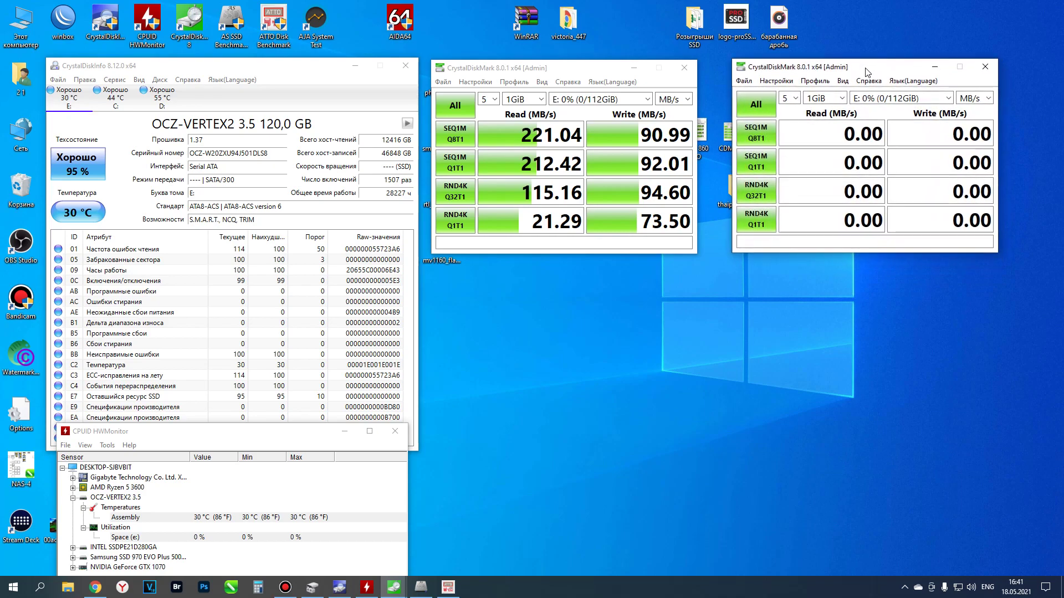
pyautogui.click(755, 105)
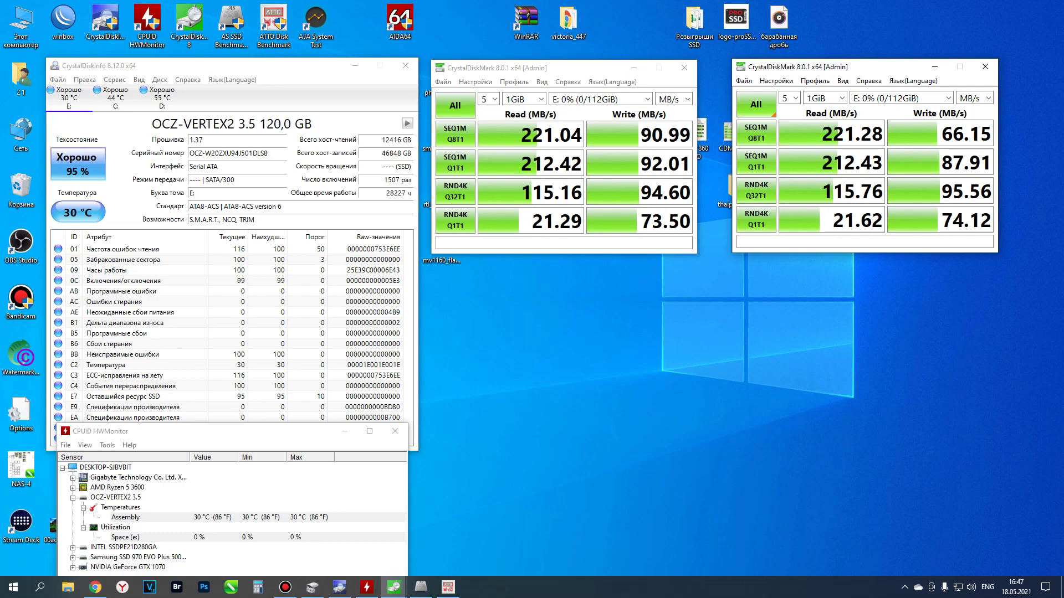
pyautogui.click(985, 66)
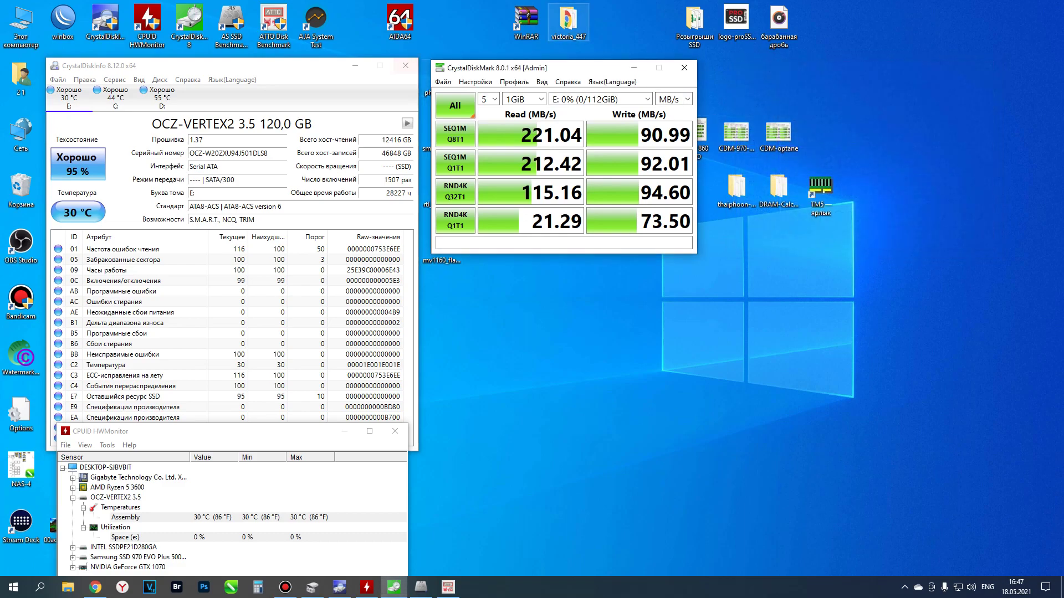
pyautogui.click(634, 68)
# Browse to volume E: and open the drive optimization utility from its properties.
pyautogui.doubleClick(21, 26)
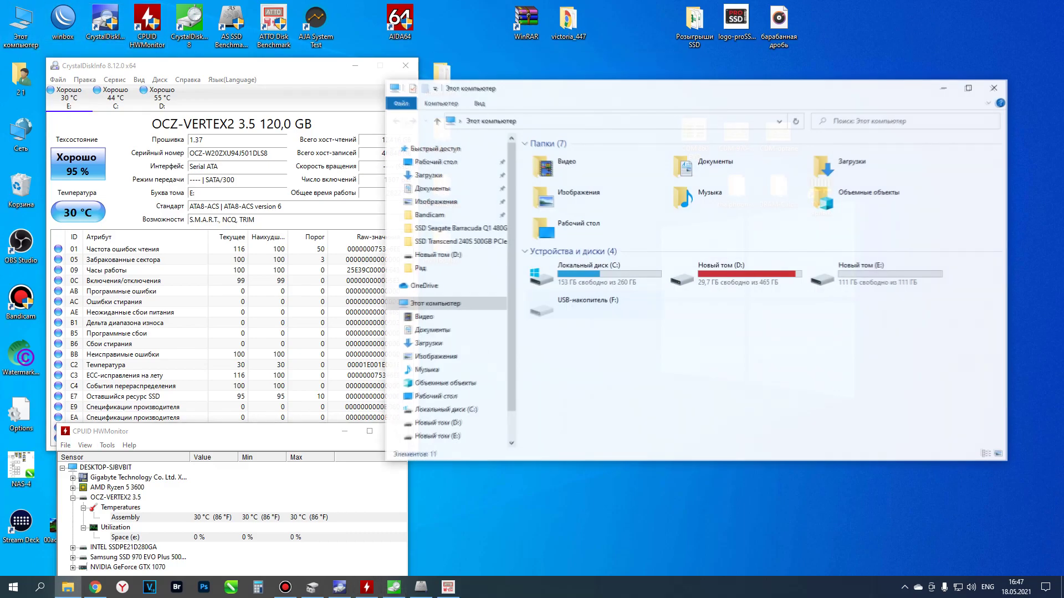
pyautogui.doubleClick(847, 273)
pyautogui.rightClick(661, 215)
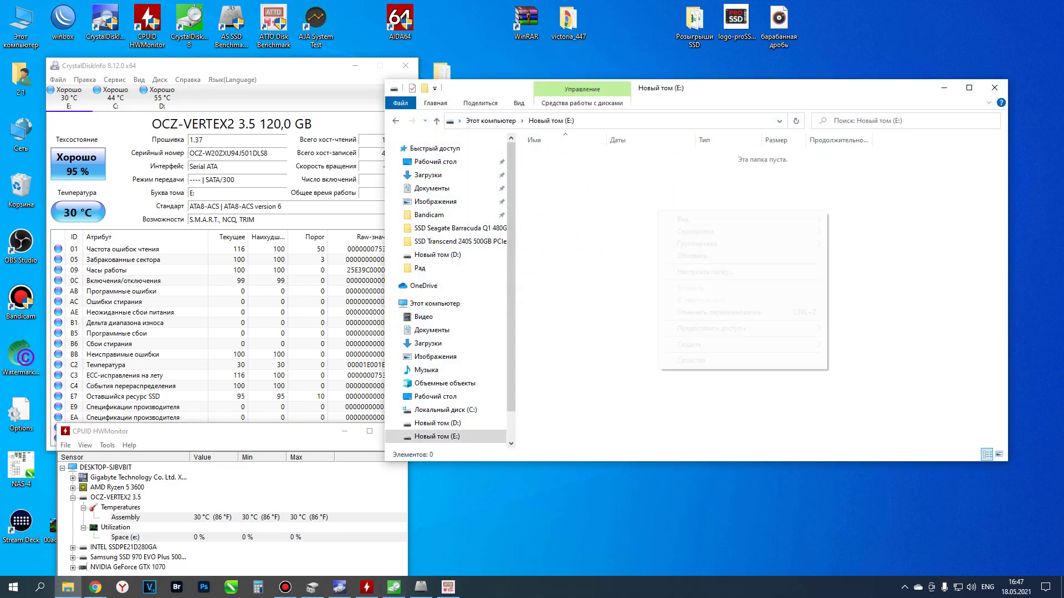
pyautogui.click(689, 361)
pyautogui.click(478, 170)
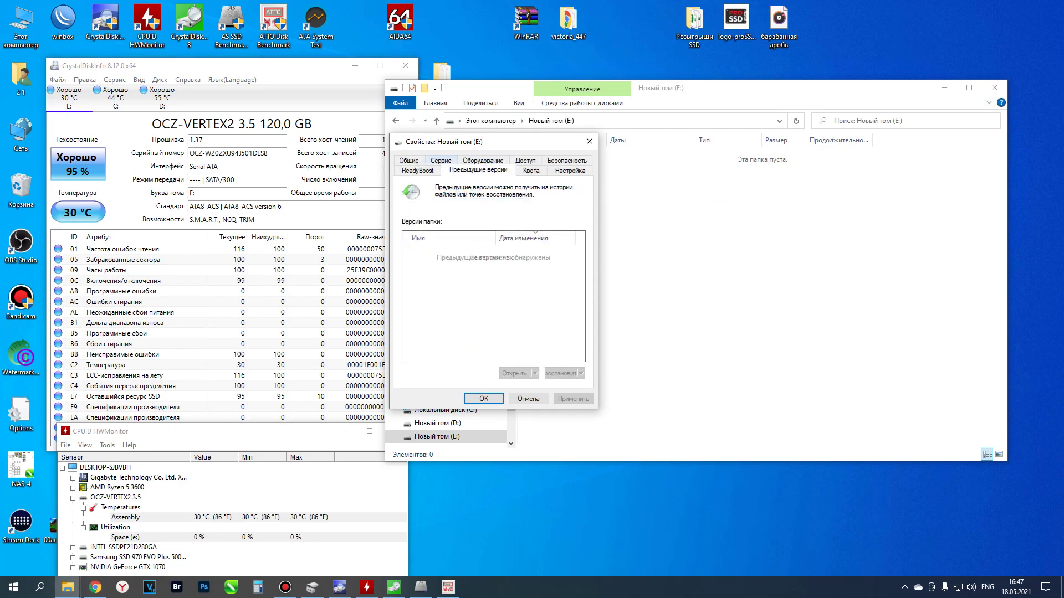
pyautogui.click(441, 160)
pyautogui.click(518, 274)
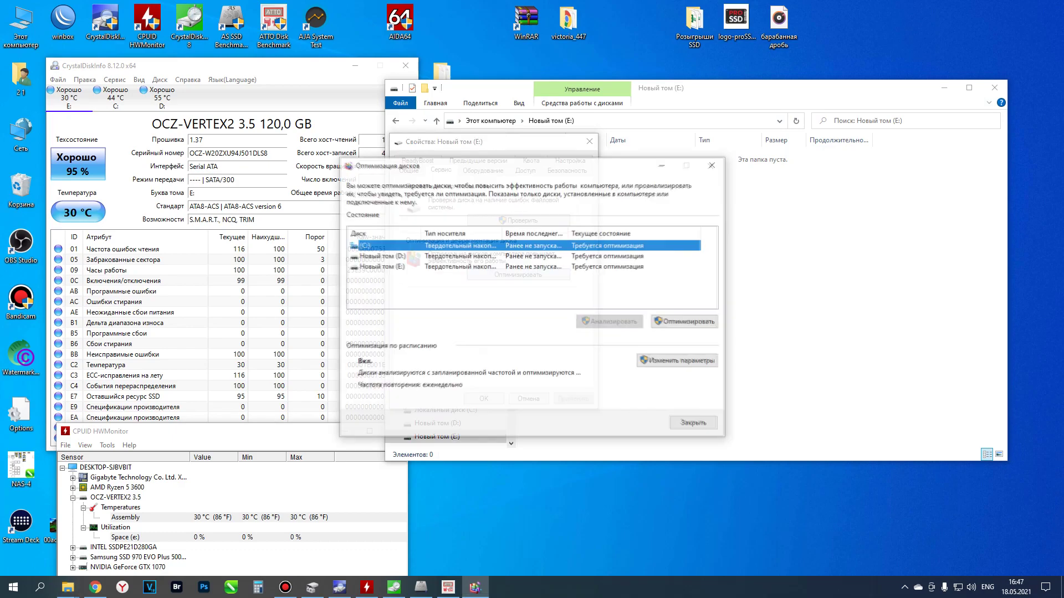
# Optimize volume E: and close the drive optimization window.
pyautogui.click(524, 267)
pyautogui.click(684, 322)
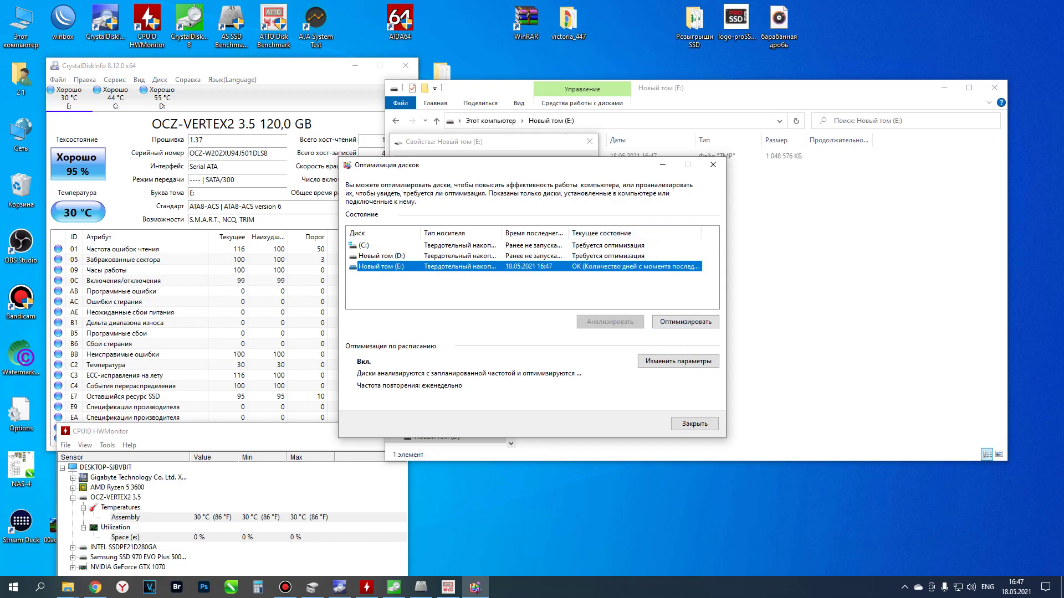
pyautogui.moveTo(584, 165); pyautogui.dragTo(768, 260)
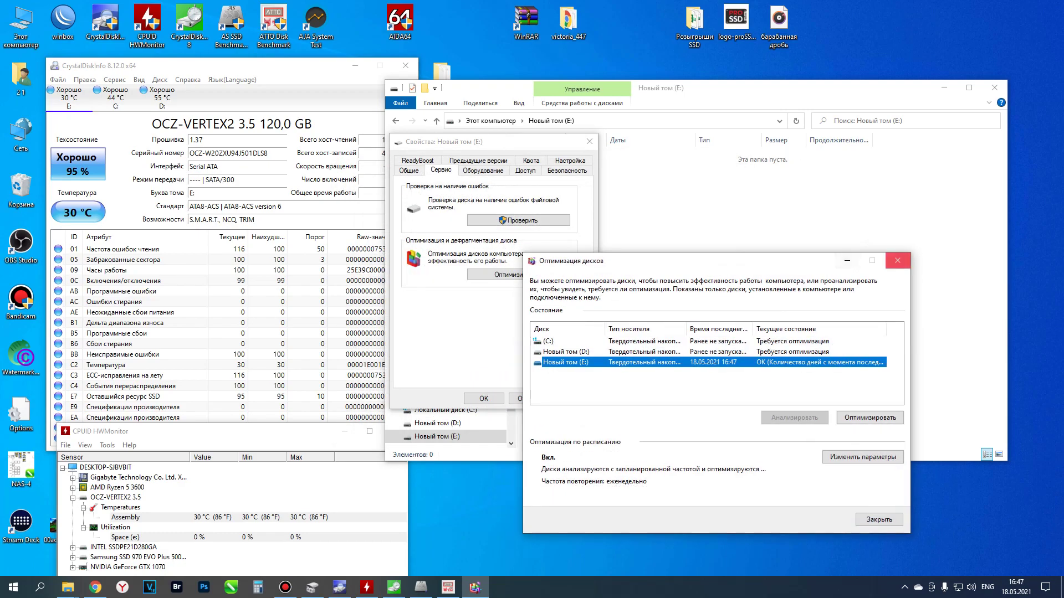
pyautogui.click(897, 261)
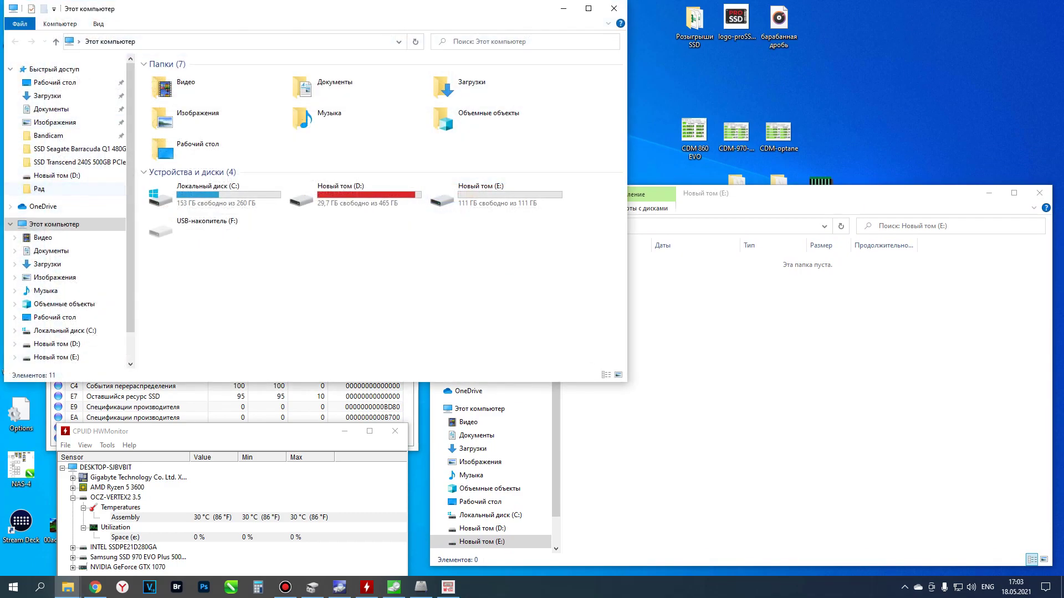
# Copy the RENDER-100 folder from volume D: to the root of volume E:.
pyautogui.click(355, 194)
pyautogui.doubleClick(355, 195)
pyautogui.scroll(-2, 355, 197)
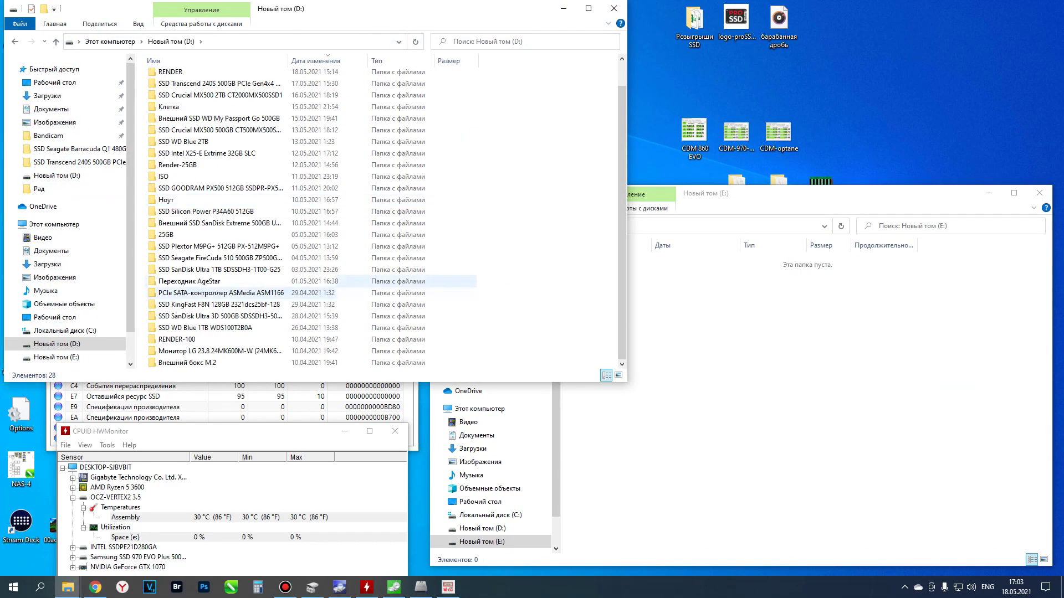
pyautogui.click(192, 339)
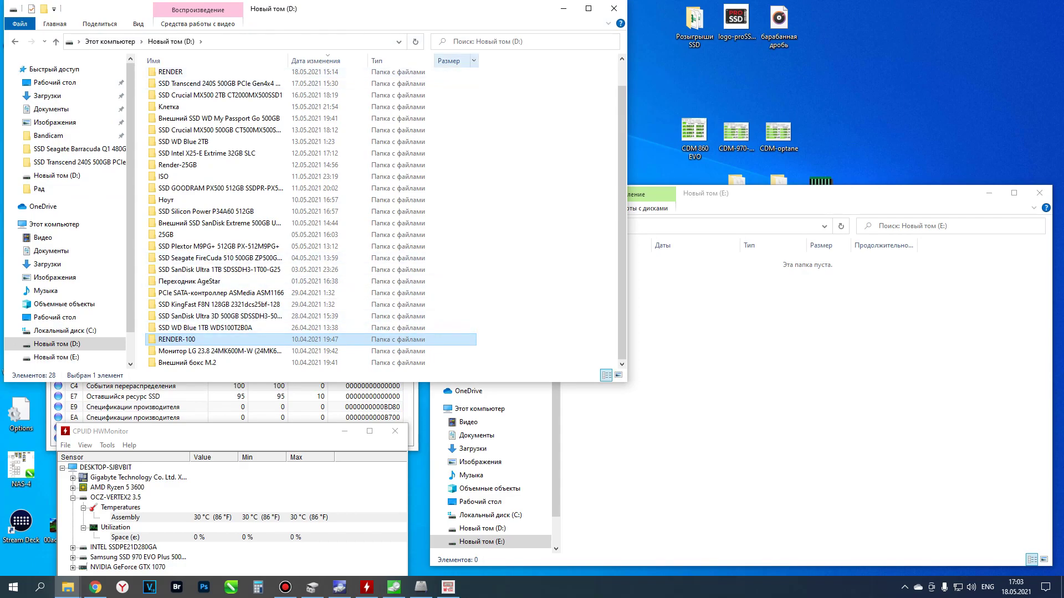
pyautogui.click(614, 8)
pyautogui.hotkey('ctrl', 'v')
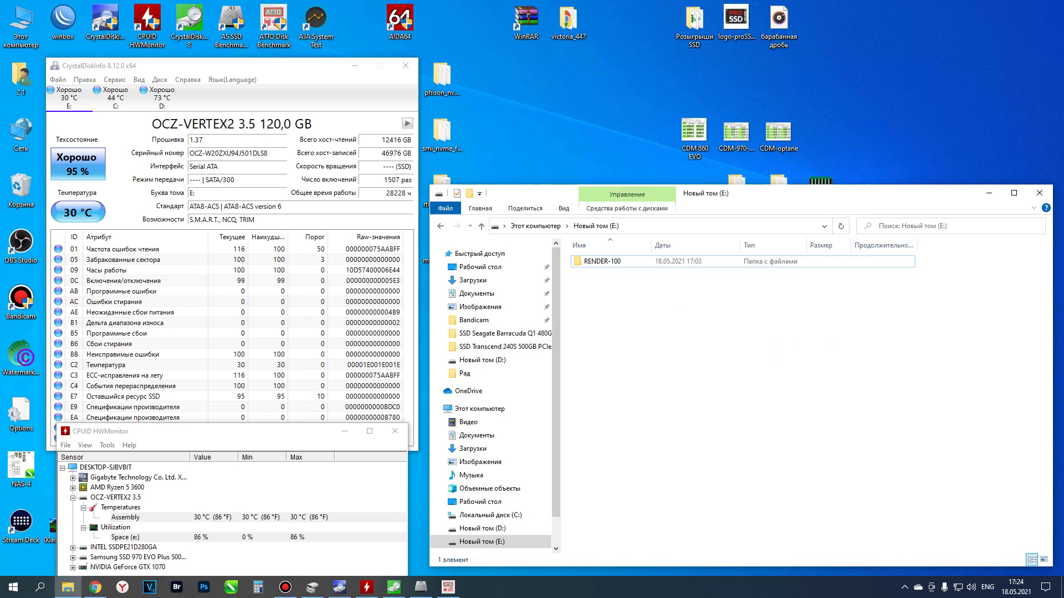
# Run the drive optimization for the filled volume E: from its properties, closing the optimization and properties windows when done.
pyautogui.rightClick(720, 331)
pyautogui.click(745, 484)
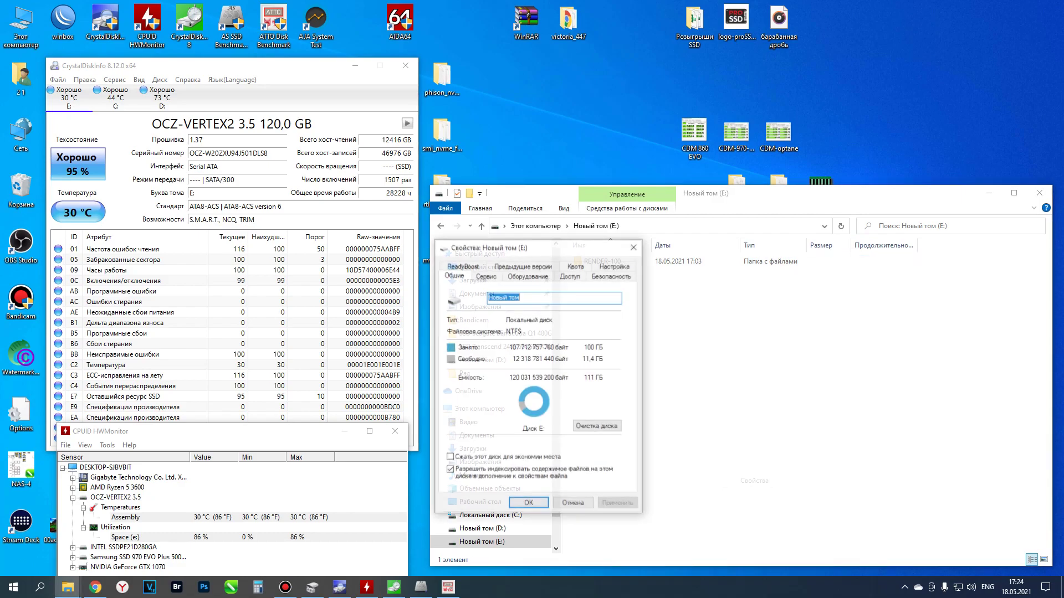
pyautogui.click(486, 276)
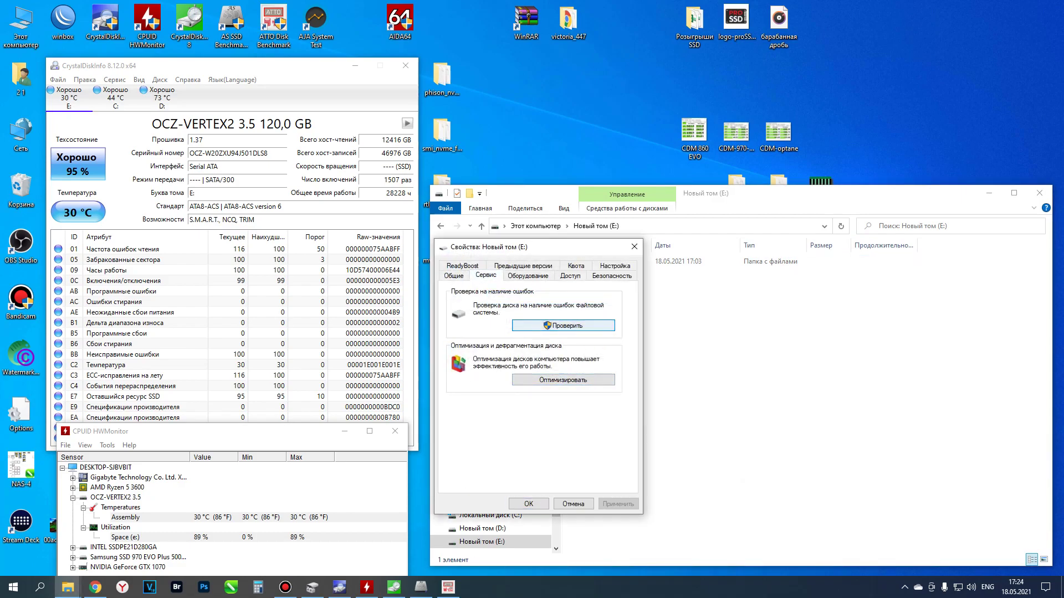
pyautogui.press('Tab')
pyautogui.press('Return')
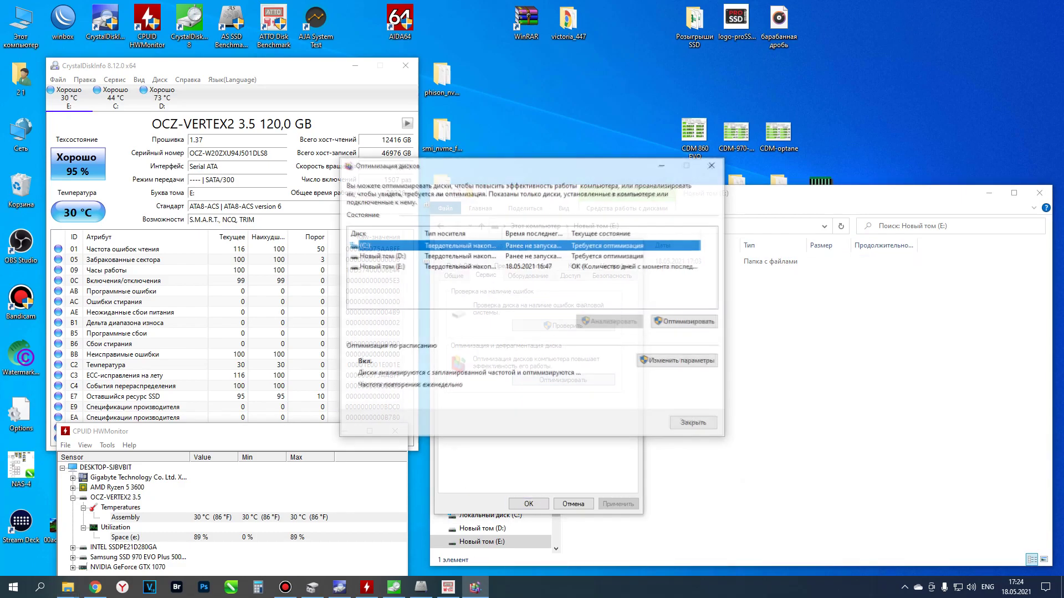
pyautogui.press('Return')
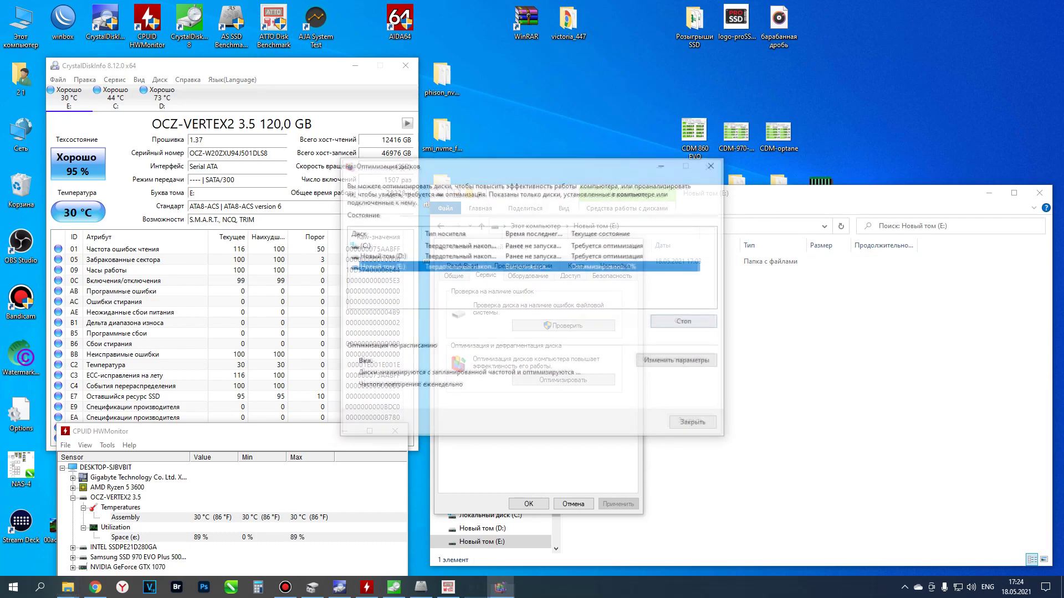
pyautogui.press('Escape')
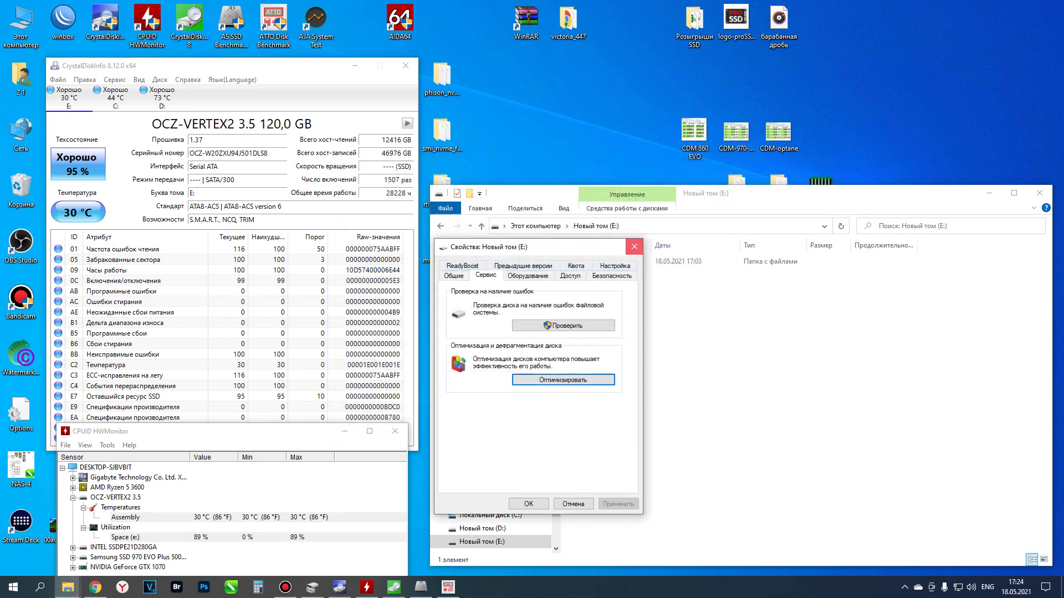
pyautogui.press('Escape')
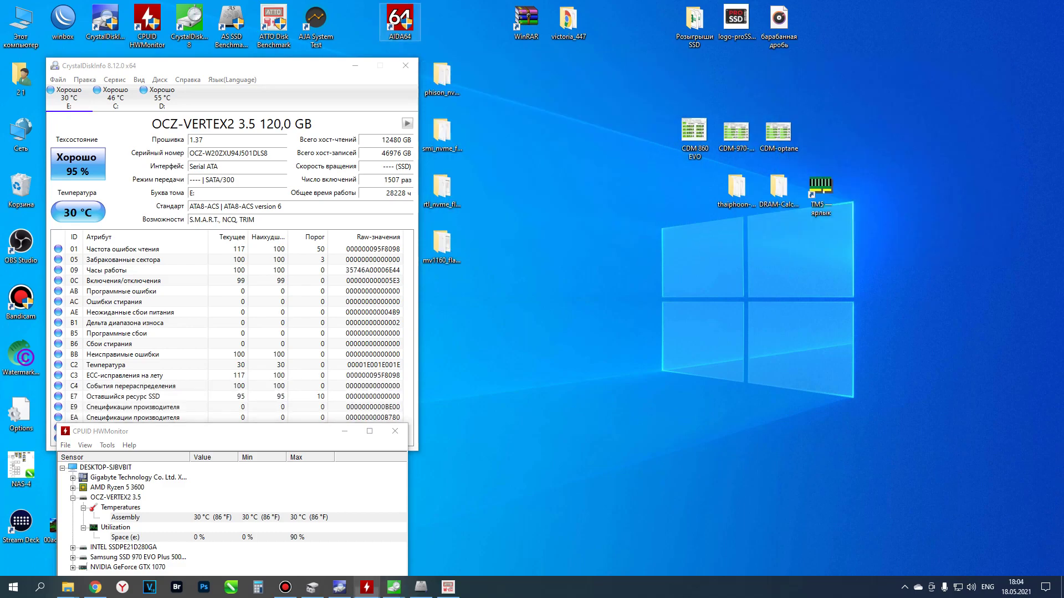
# Switch to AIDA64, open its Disk Benchmark and select the Linear Write test for Disk Drive #0 (OCZ-VERTEX2 3.5).
pyautogui.doubleClick(400, 19)
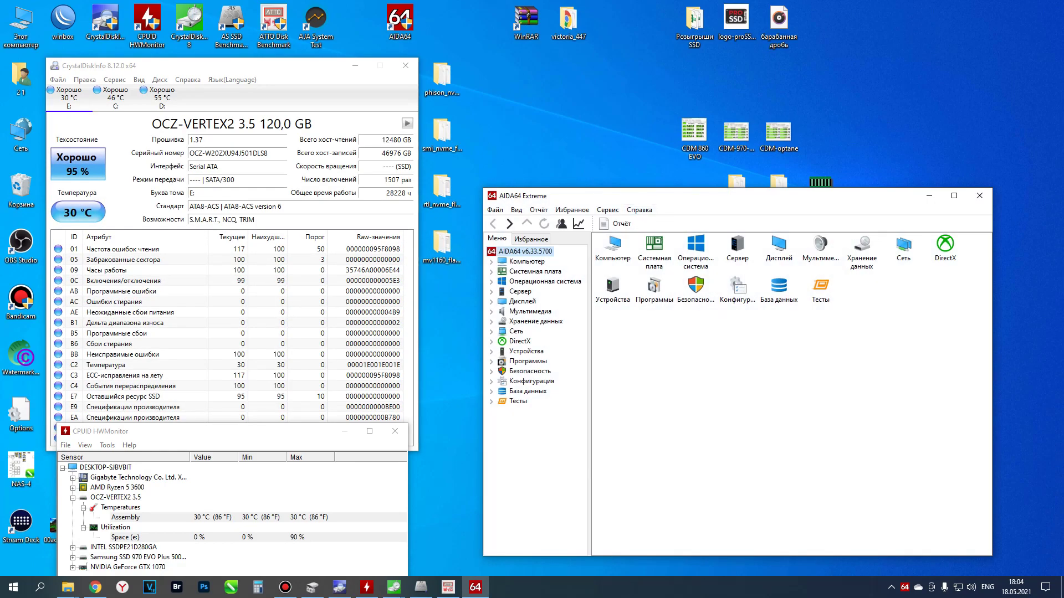
pyautogui.click(608, 209)
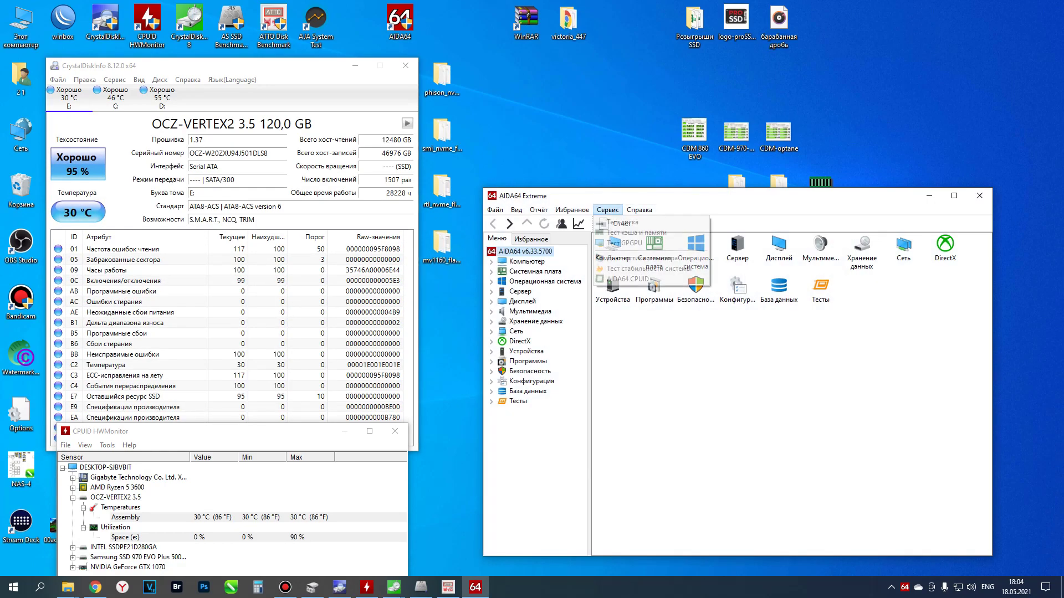
pyautogui.click(637, 222)
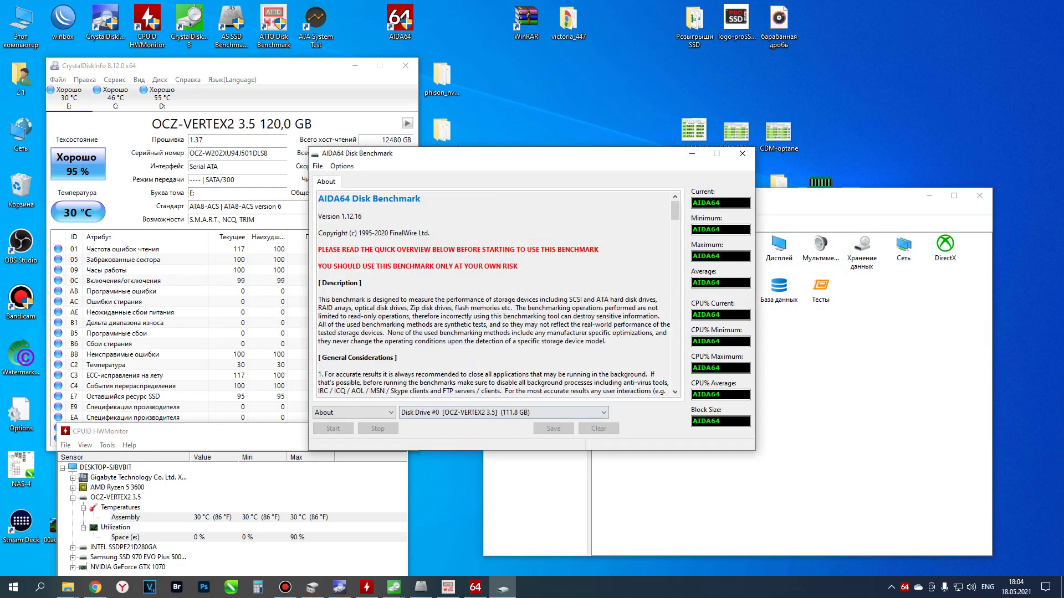
pyautogui.click(354, 413)
pyautogui.click(331, 490)
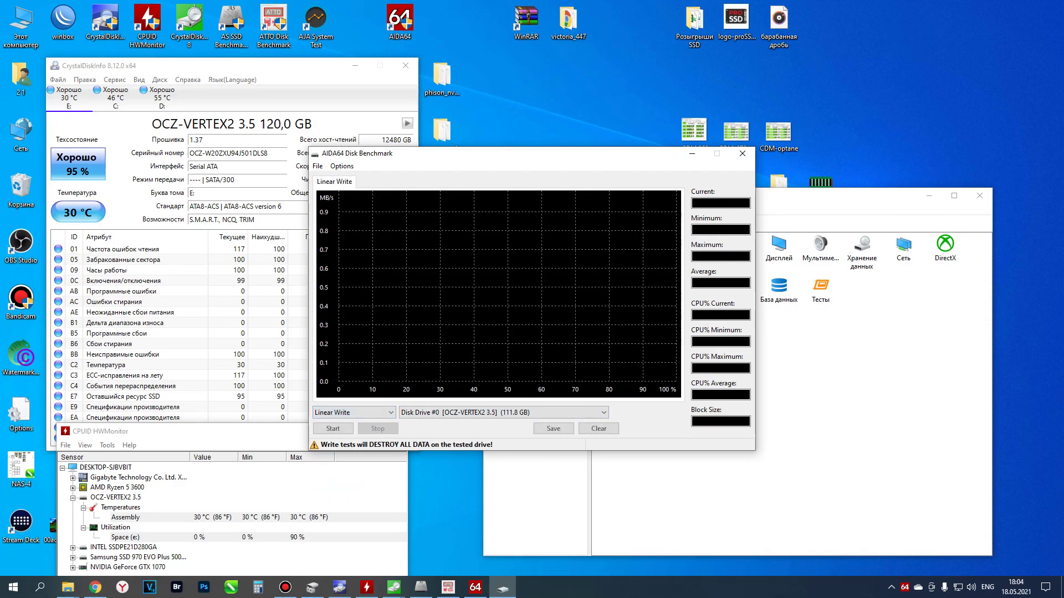
# Move the benchmark window clear of CrystalDiskInfo and run the Linear Write test, accepting destruction of all data on the drive.
pyautogui.moveTo(388, 153); pyautogui.dragTo(589, 137)
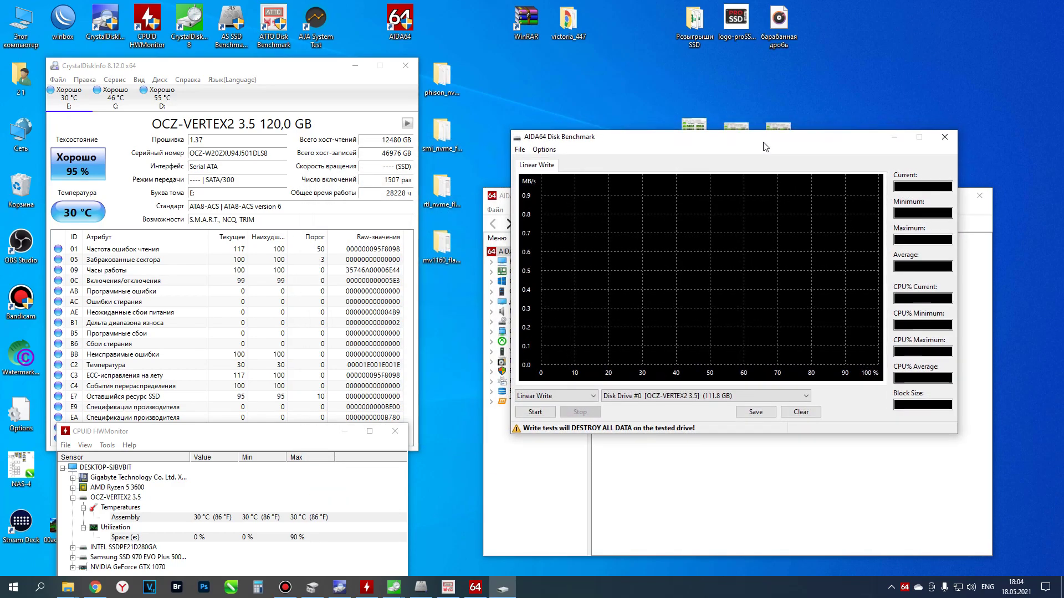
pyautogui.click(535, 412)
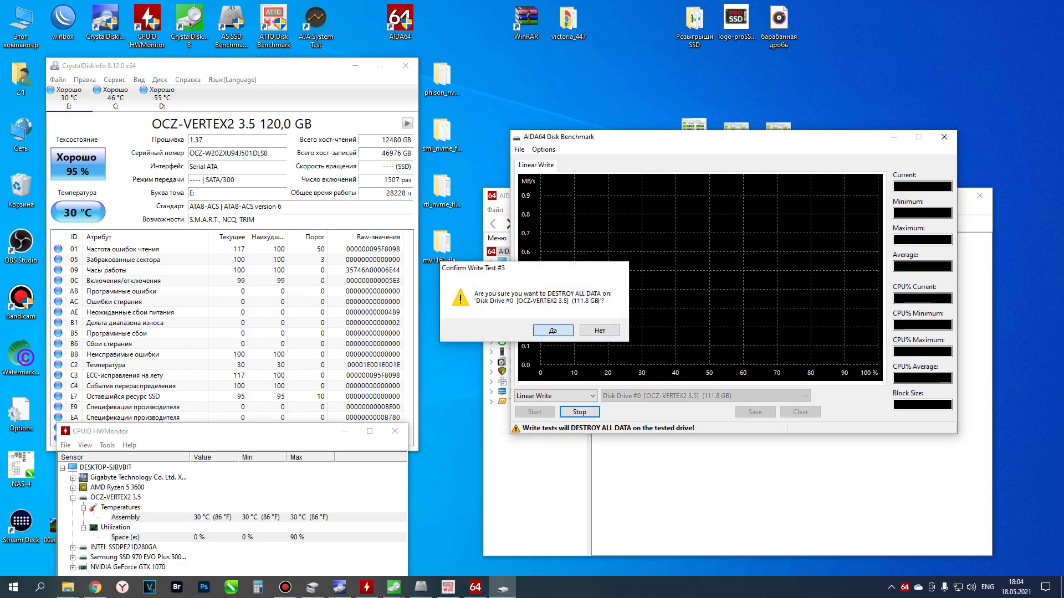
pyautogui.press('Return')
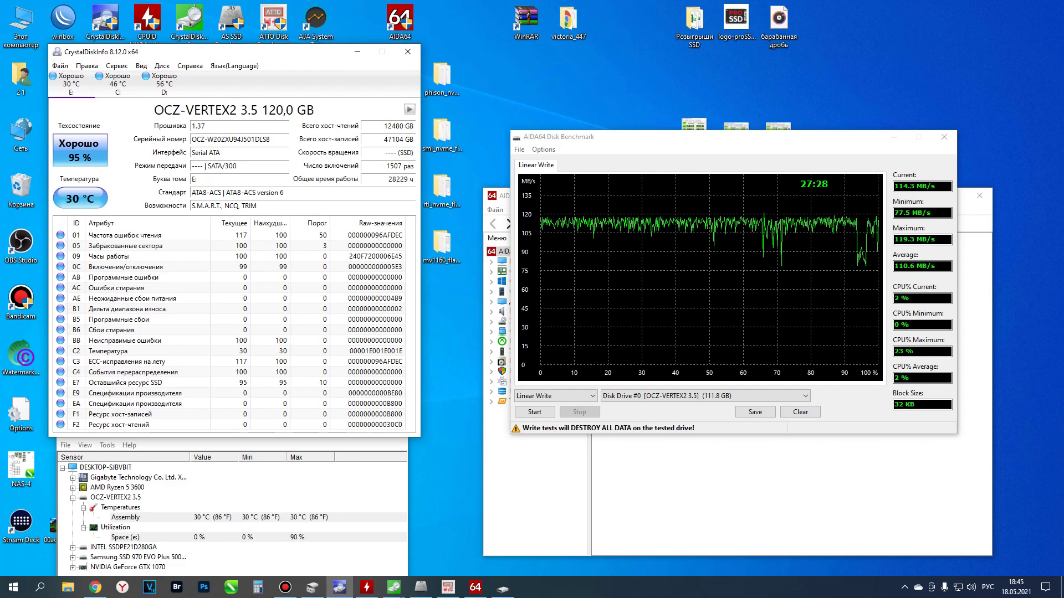
# Open the sf_flash_id folder from the desktop and run the sf_flash_id application on drive 0, the OCZ-VERTEX2 3.5.
pyautogui.moveTo(280, 55); pyautogui.dragTo(239, 43)
pyautogui.doubleClick(399, 411)
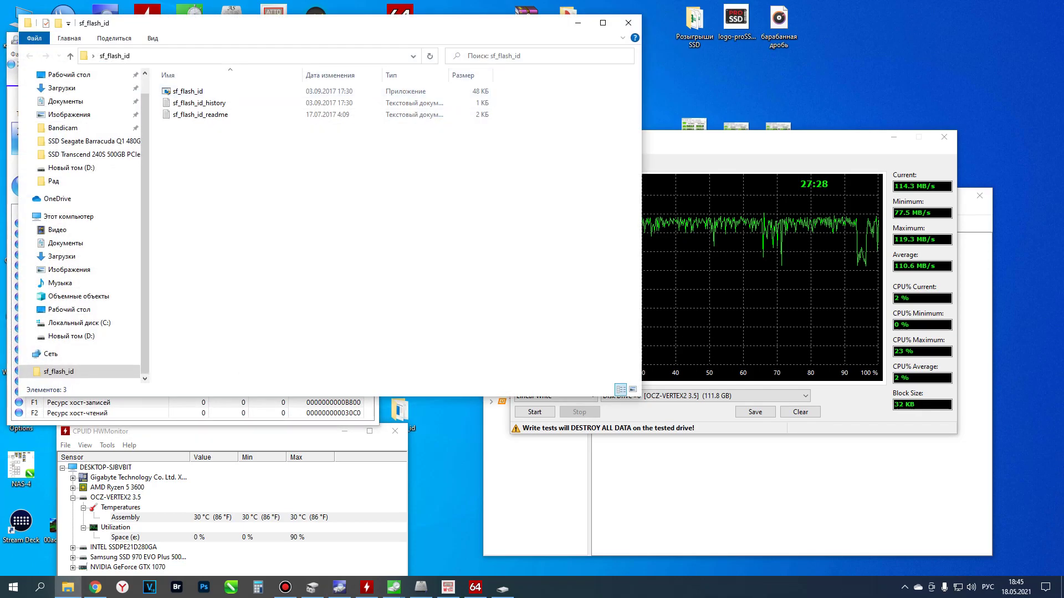
pyautogui.moveTo(487, 23); pyautogui.dragTo(792, 161)
pyautogui.moveTo(272, 44); pyautogui.dragTo(312, 43)
pyautogui.doubleClick(503, 229)
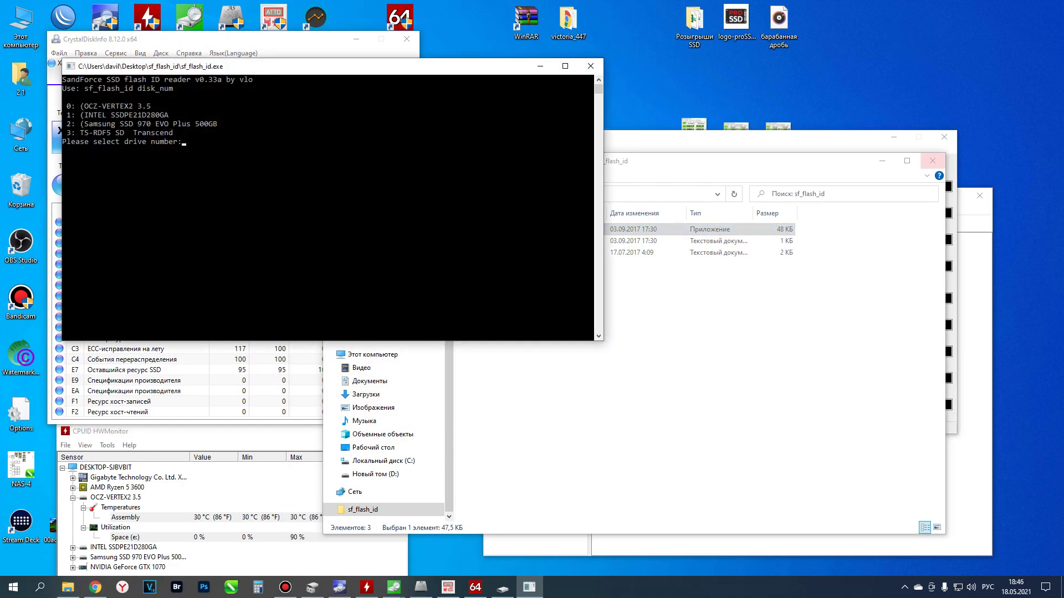
pyautogui.write('0')
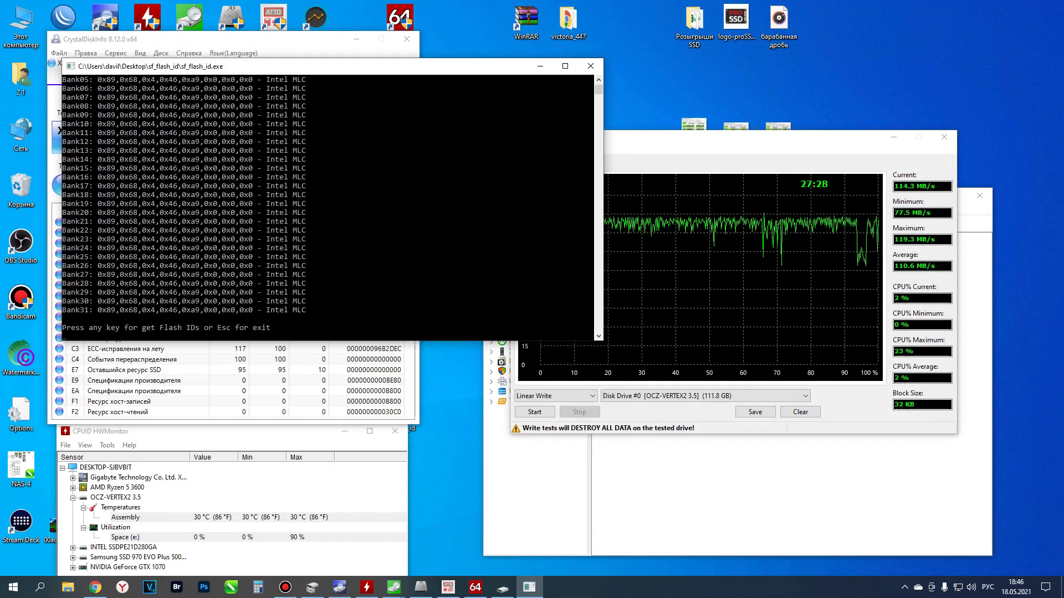
# Examine the SandForce flash ID report for the drive's model, firmware, size and the memory type of each flash bank.
pyautogui.scroll(5, 327, 208)
pyautogui.scroll(-5, 328, 207)
pyautogui.press('Return')
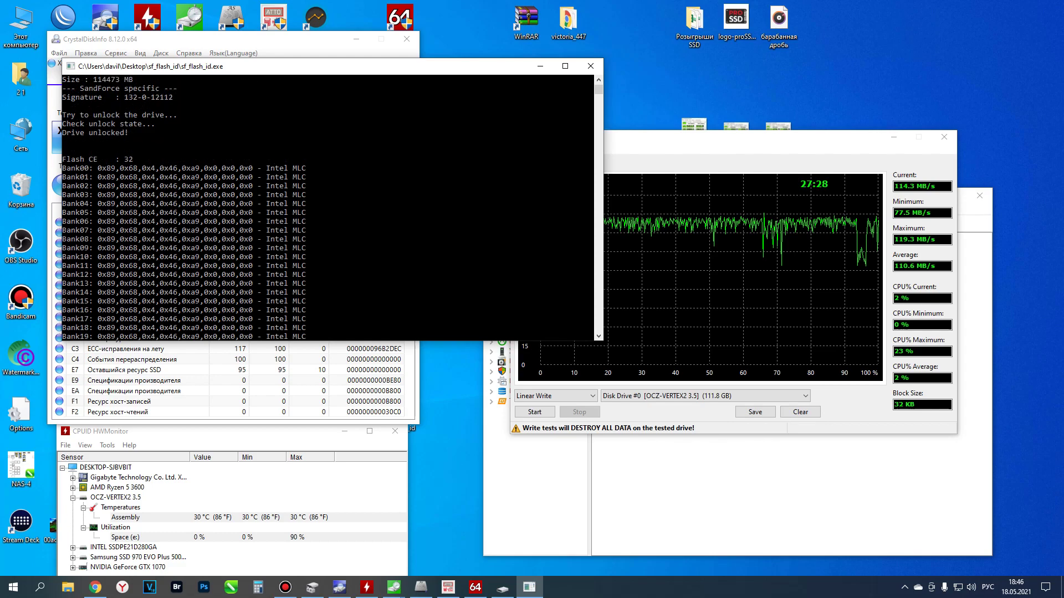
pyautogui.scroll(4, 327, 208)
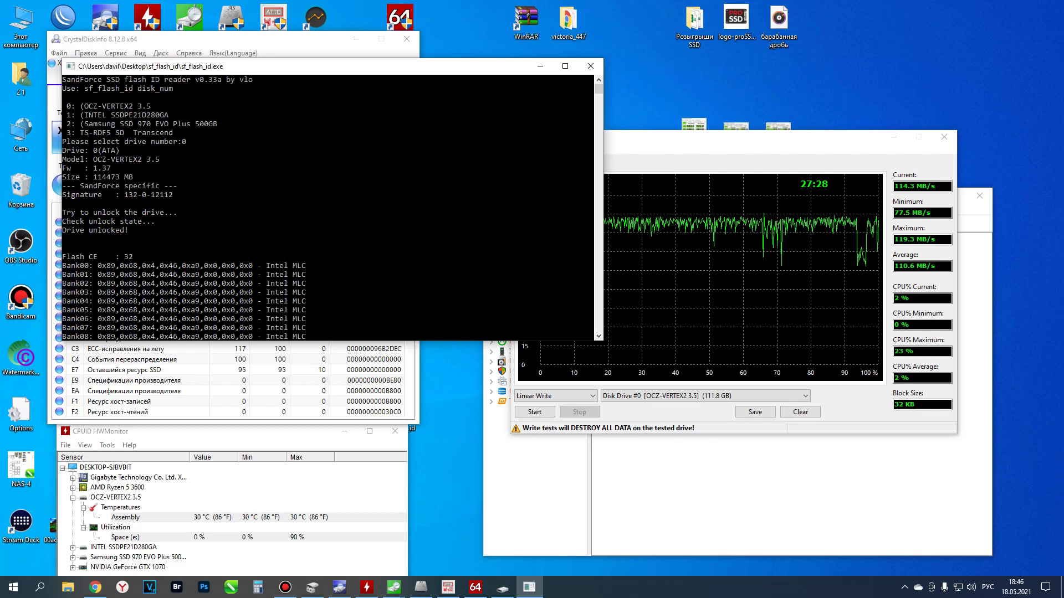
pyautogui.scroll(-12, 327, 207)
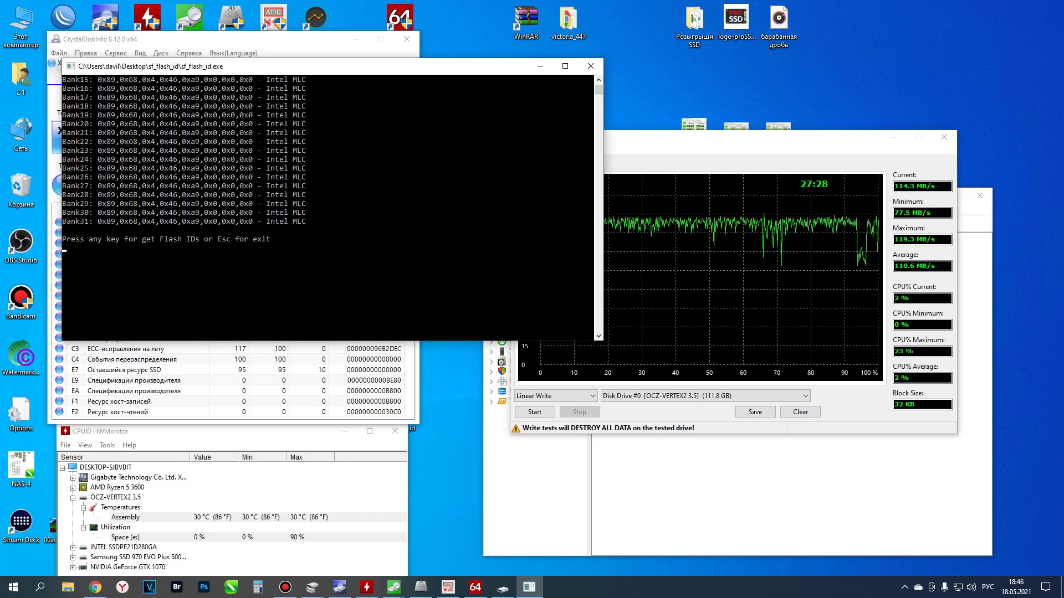
pyautogui.scroll(12, 328, 208)
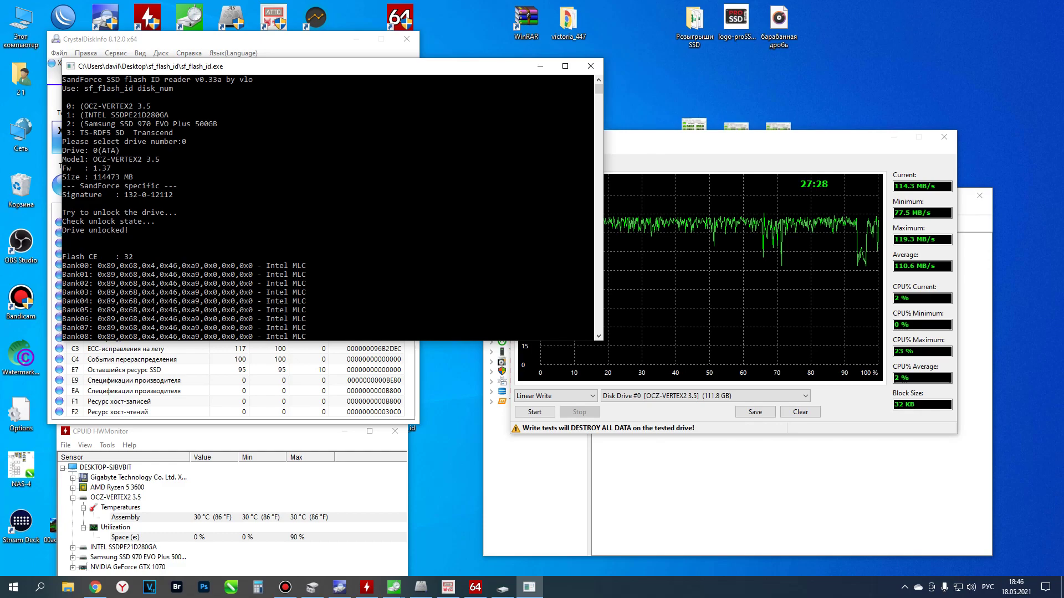
pyautogui.scroll(-8, 327, 208)
pyautogui.scroll(-2, 327, 208)
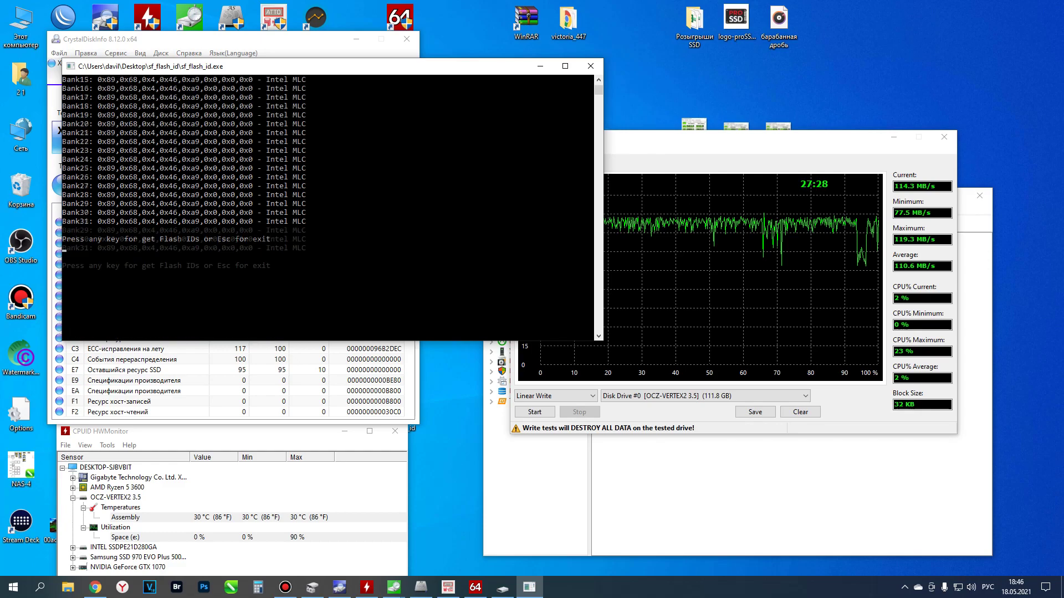